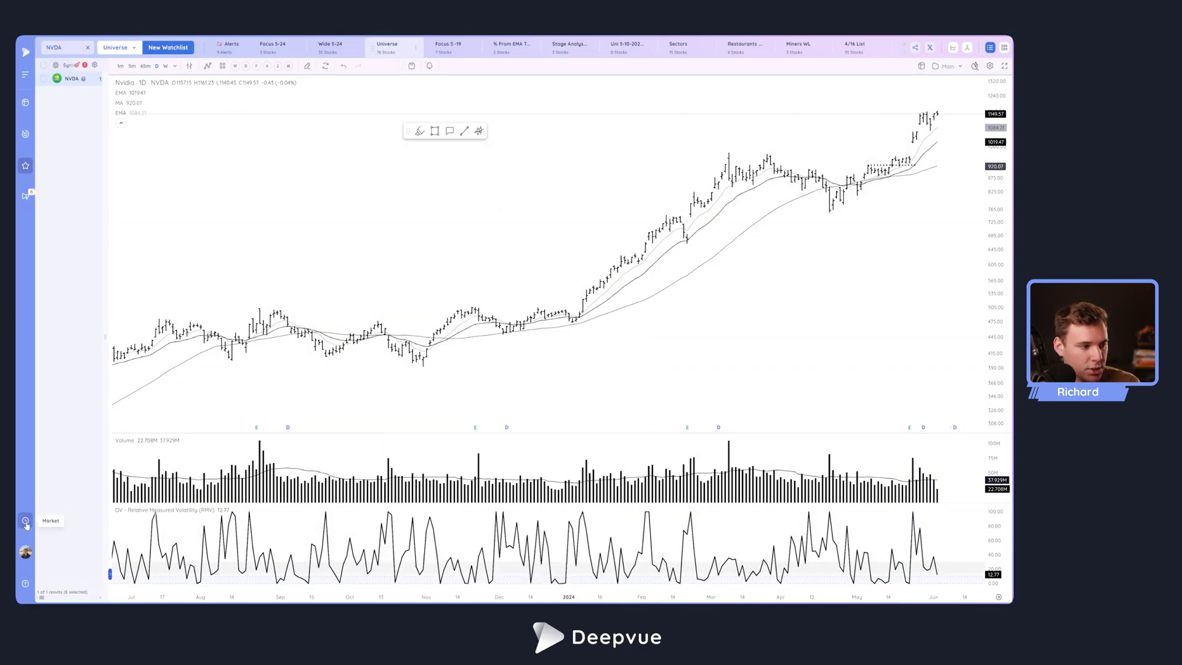
Step: Switch Deepvue to the dark theme and accept resetting the NVDA chart to dark defaults
click(26, 554)
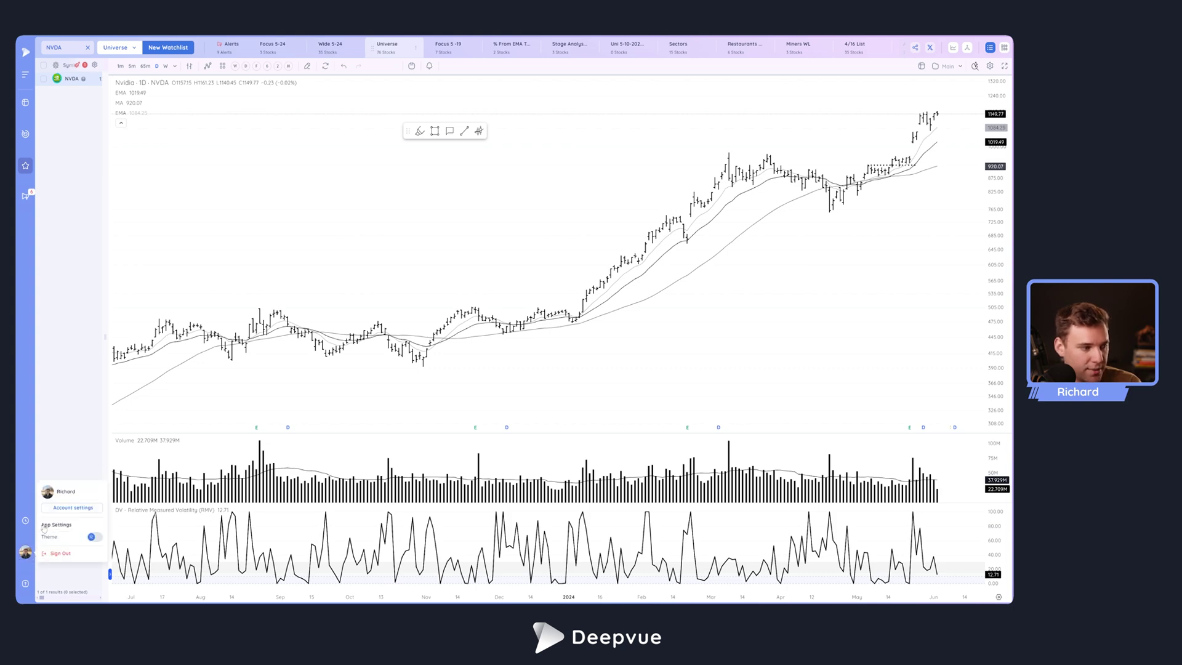
click(25, 552)
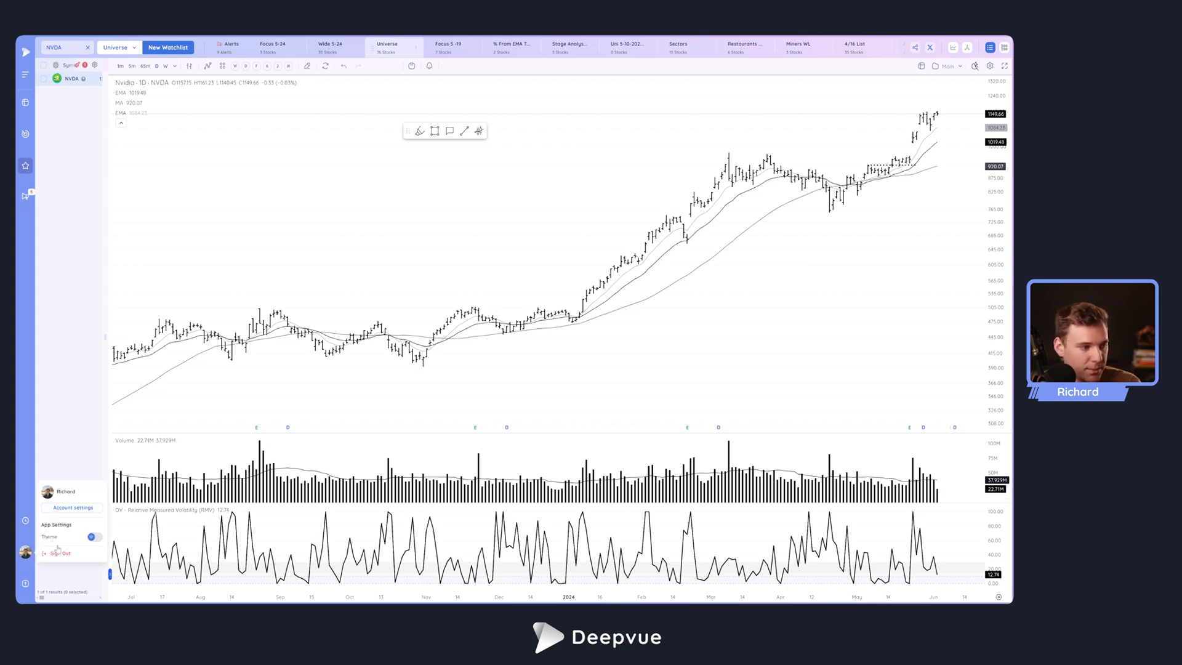
click(92, 537)
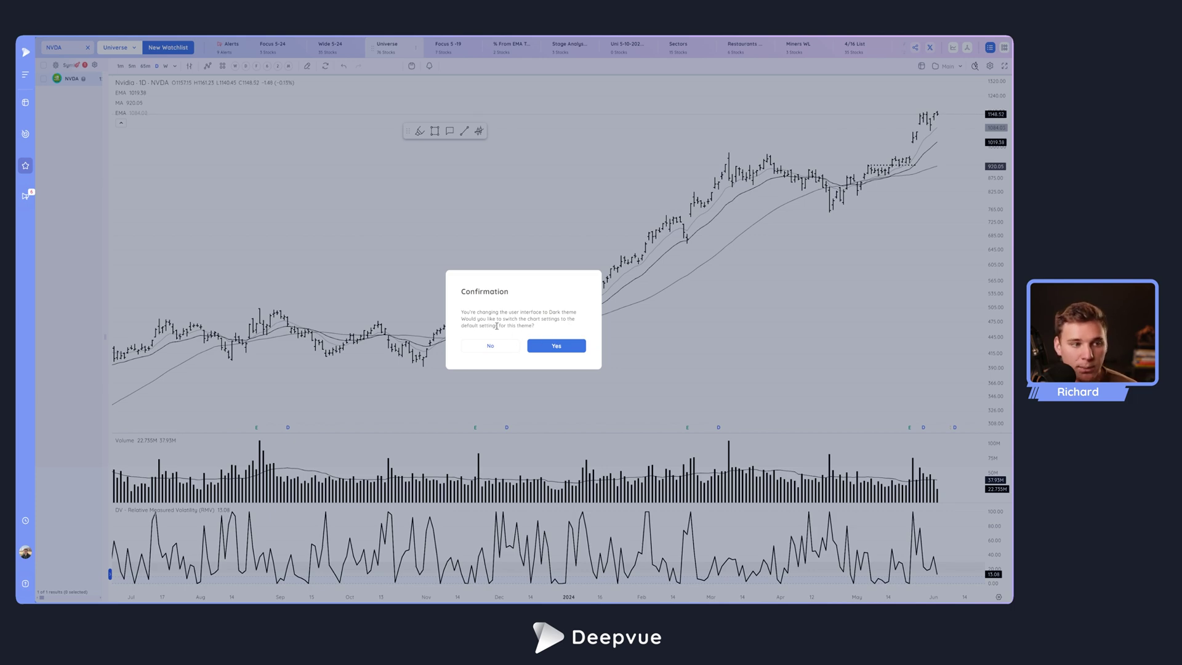
click(553, 345)
scroll(601, 337, down, 3)
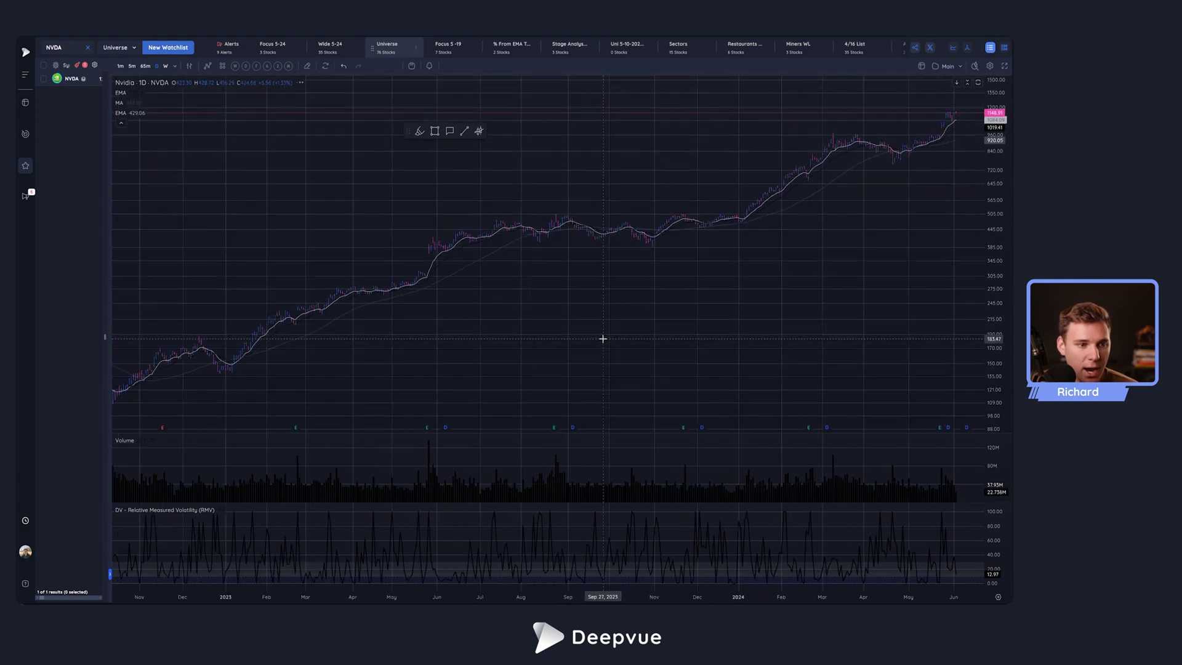
Step: In Chart settings' Symbol tab, set the up bar color to white and down to orange
scroll(602, 338, up, 3)
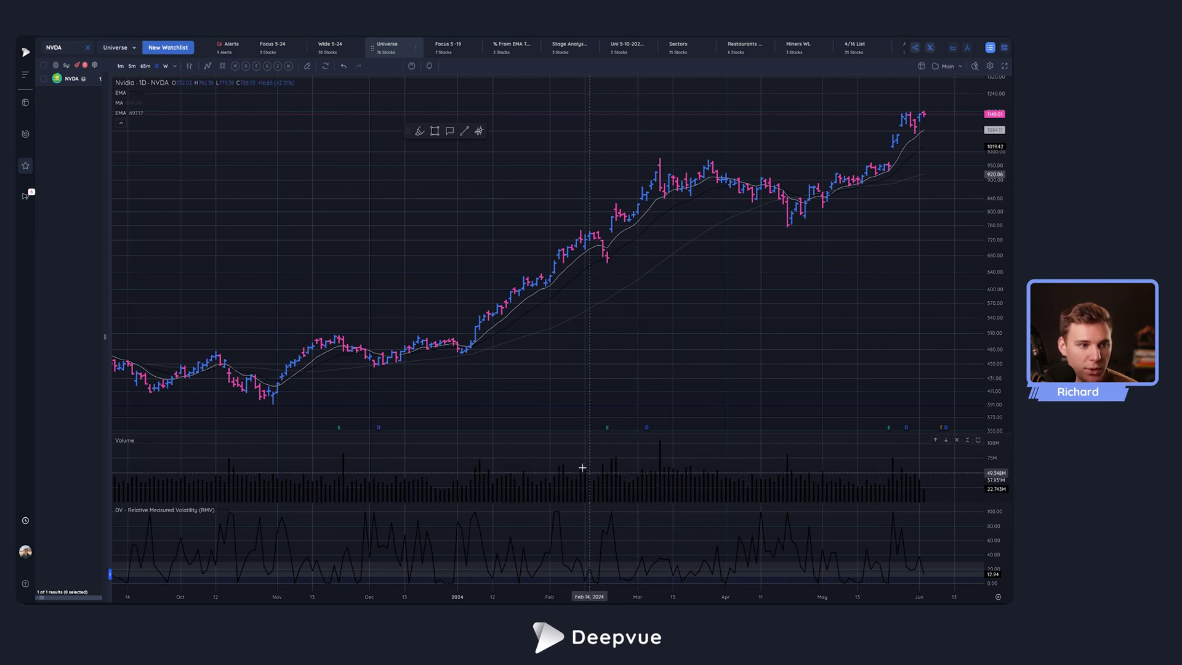
right_click(657, 298)
click(685, 467)
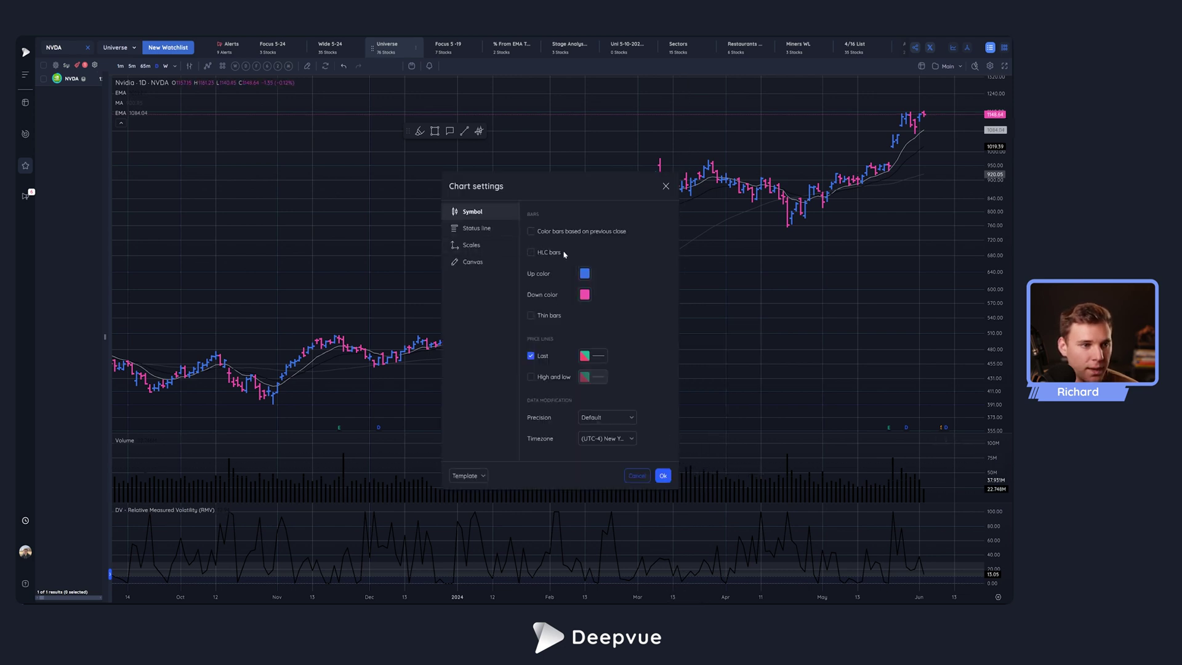
click(585, 274)
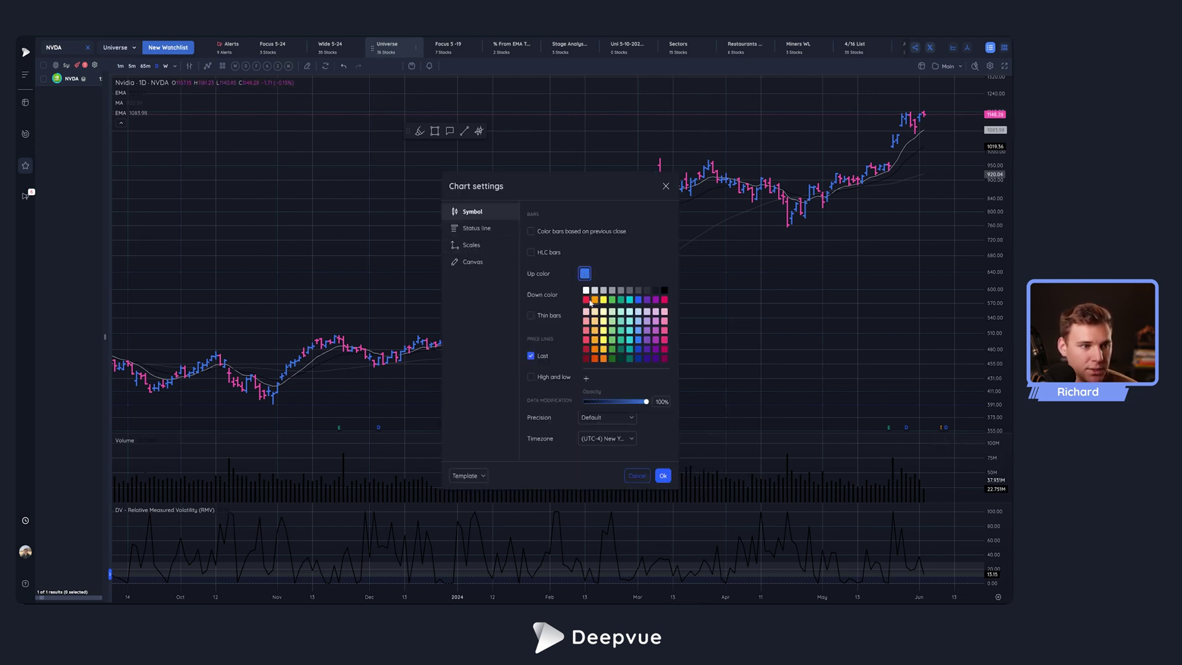
click(585, 290)
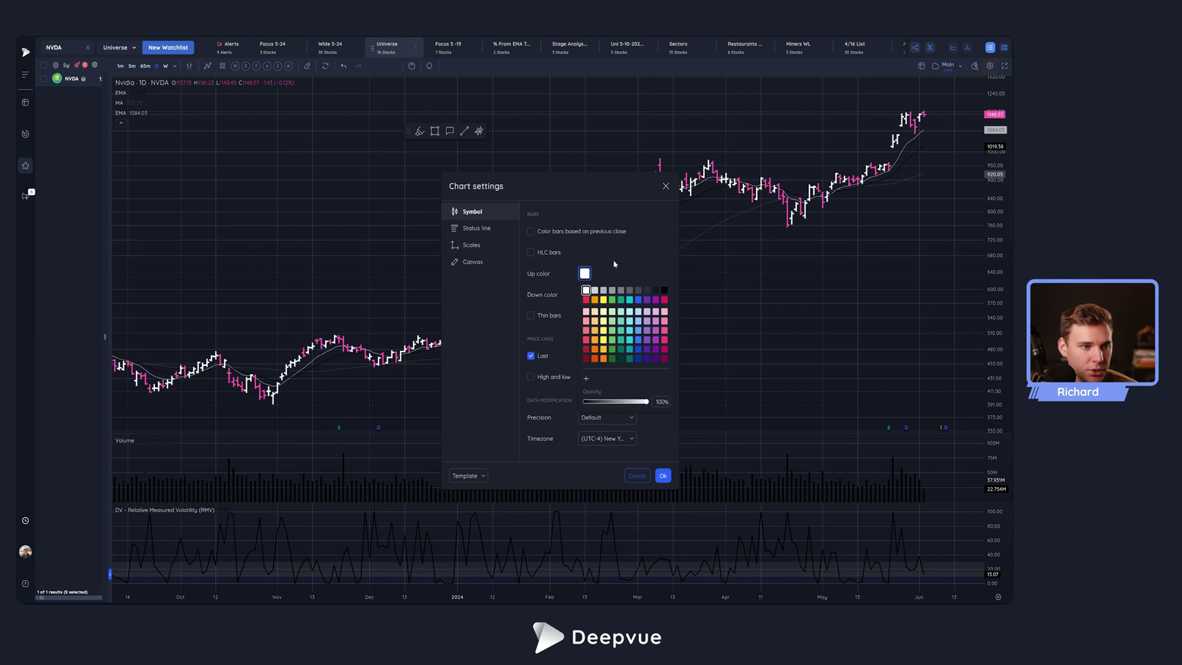
click(585, 295)
click(594, 321)
click(629, 272)
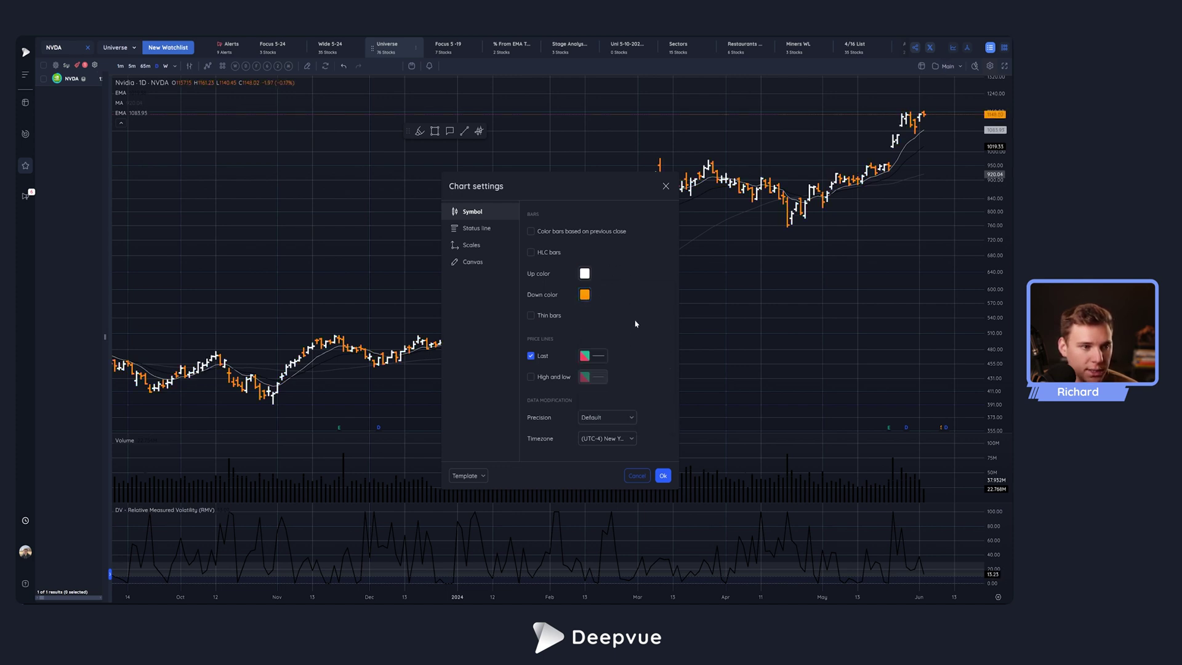
Step: Set the chart Canvas grid lines to None
click(473, 262)
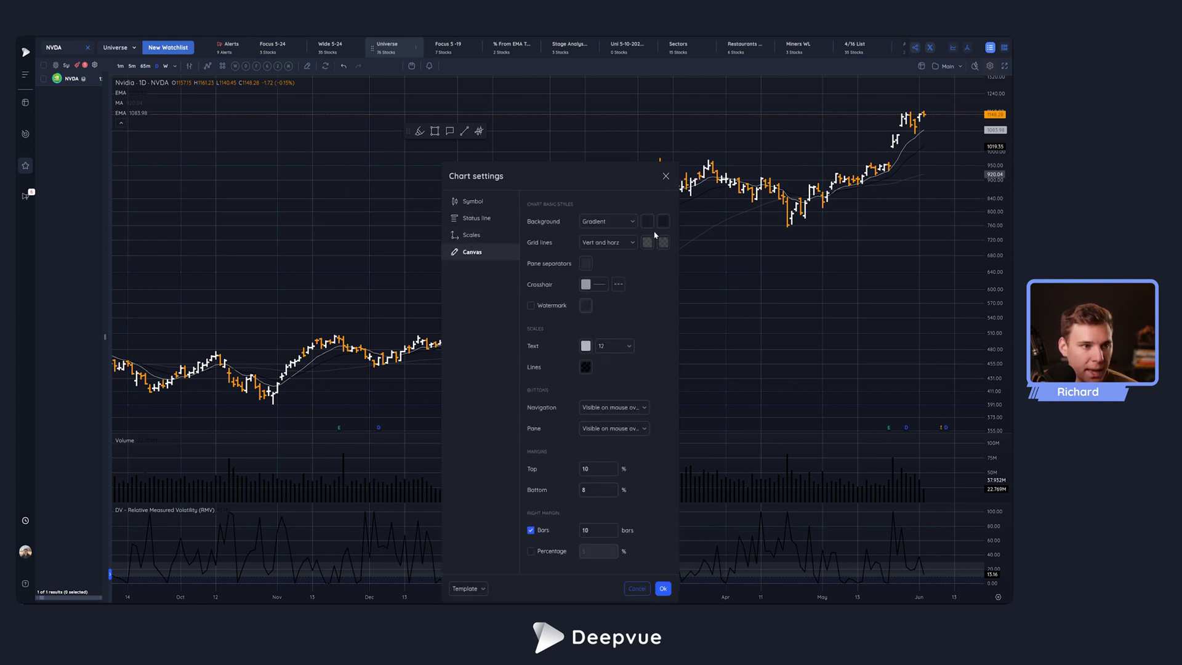
click(631, 243)
click(608, 301)
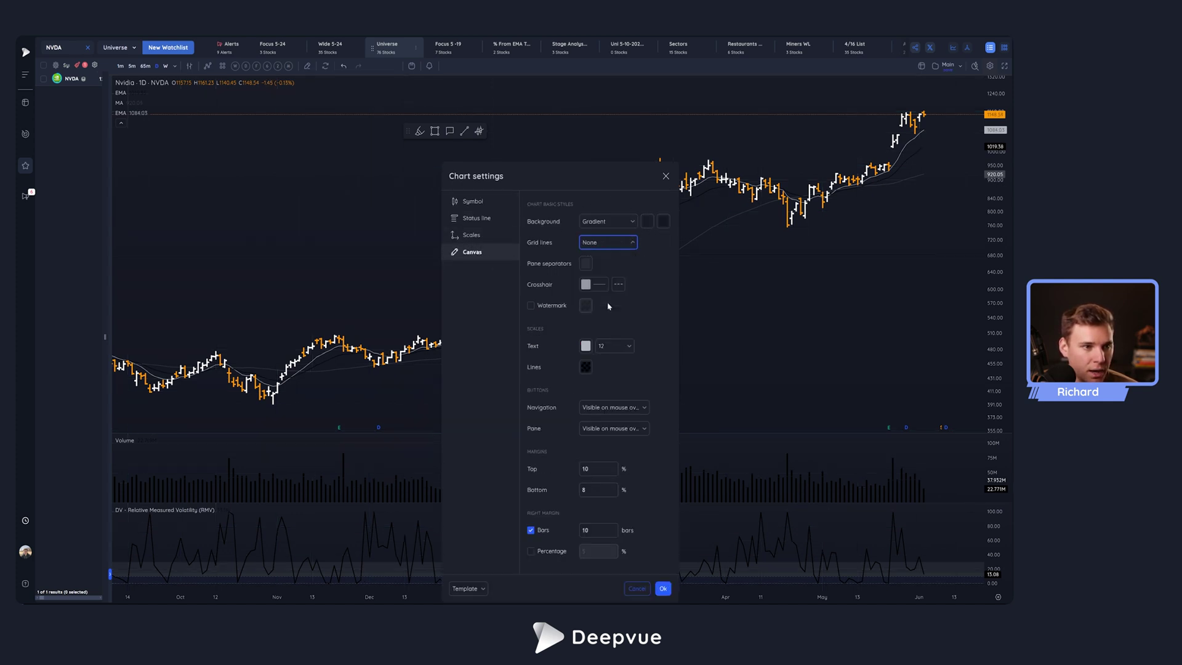
Step: Make both background gradient colors black and apply the chart settings with Ok
click(647, 221)
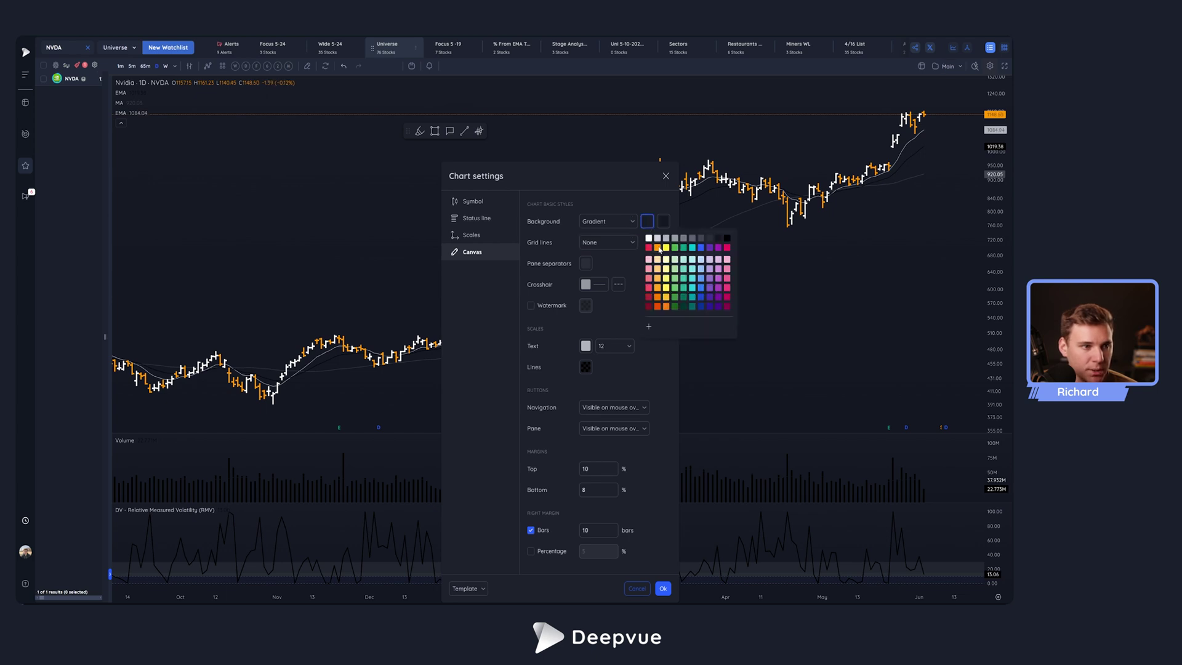
click(728, 238)
click(664, 220)
click(664, 221)
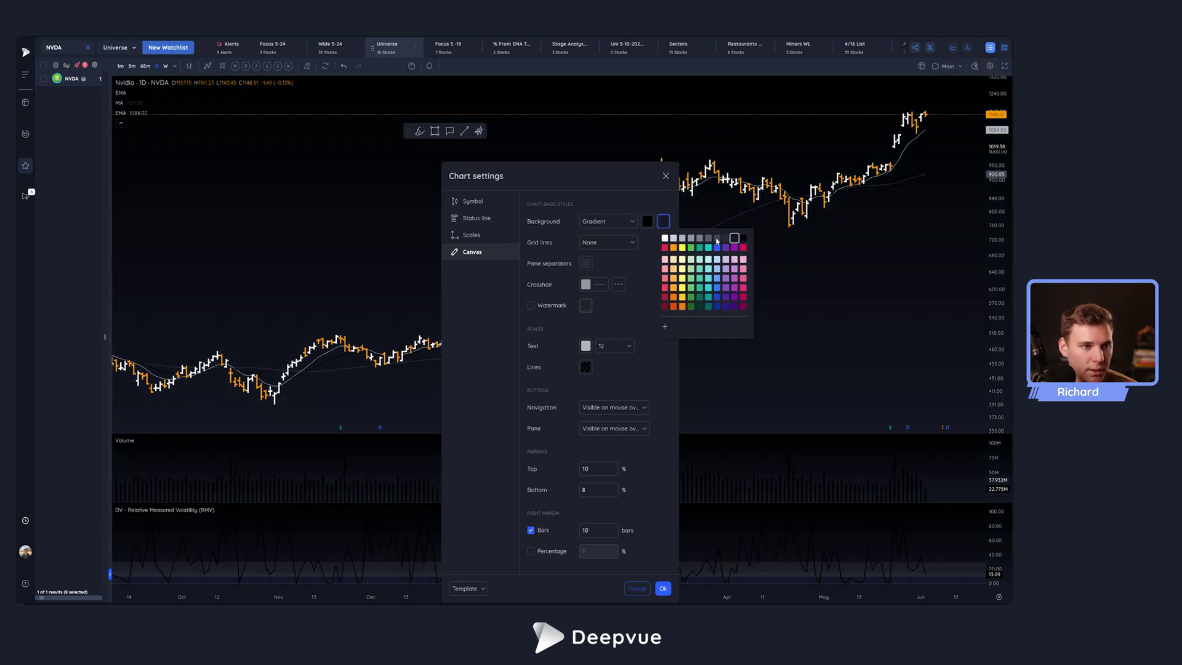
click(743, 238)
click(658, 209)
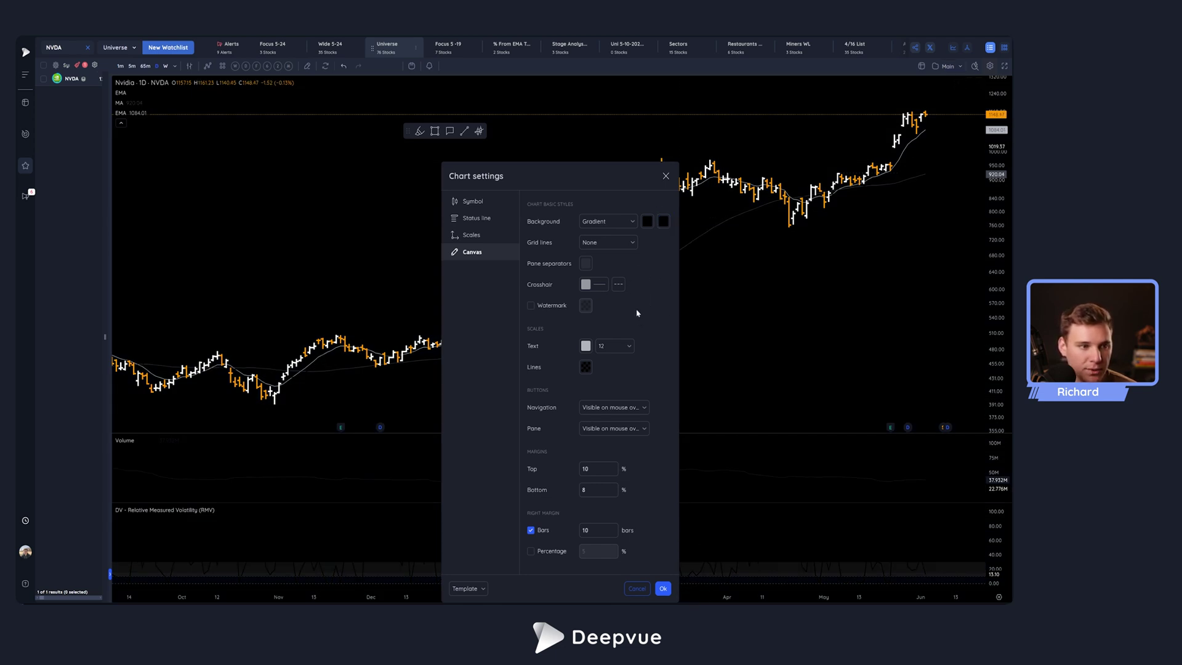
click(662, 589)
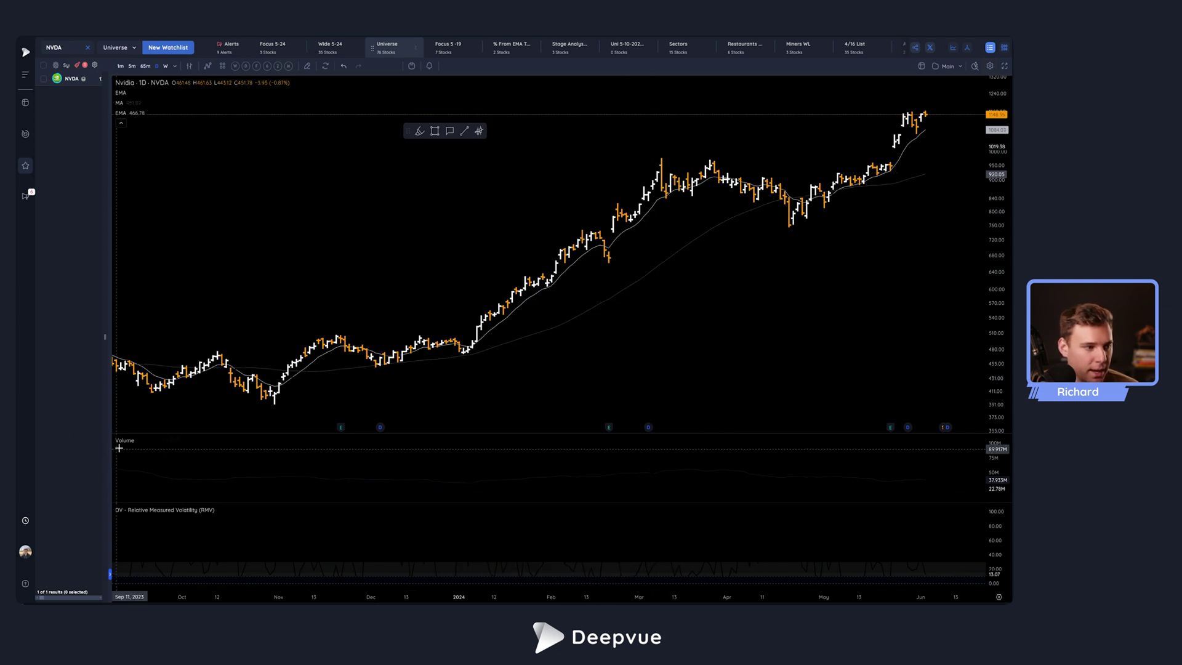
Step: In the Volume indicator settings, make both falling and growing volume bars white
click(152, 440)
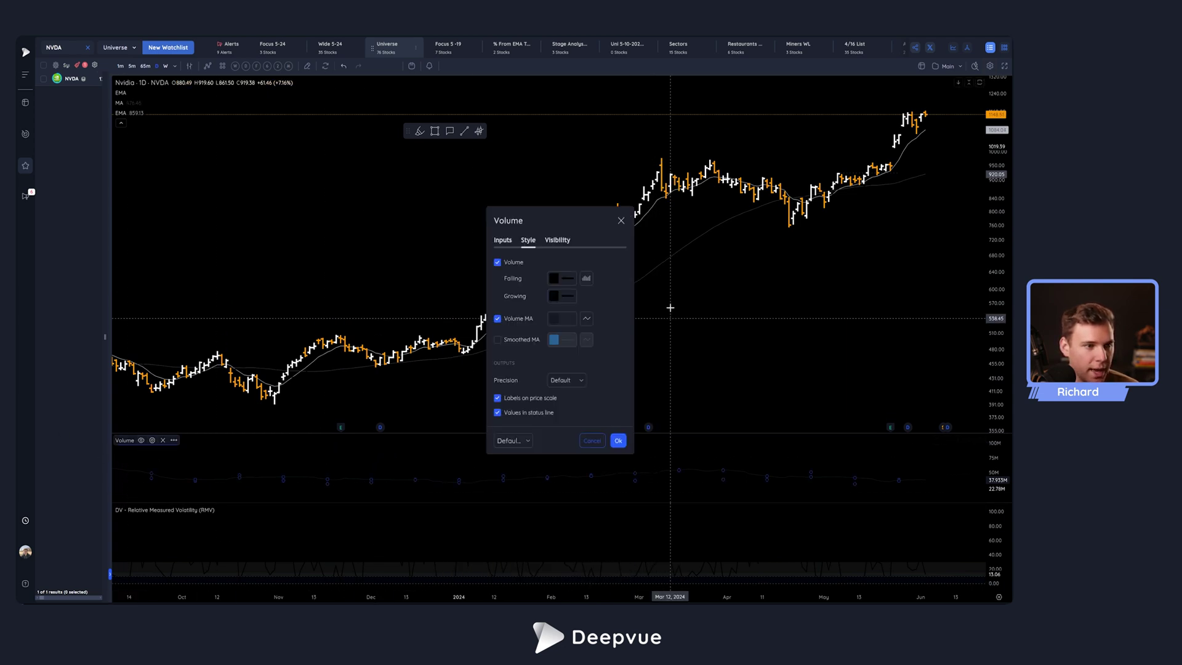
click(561, 278)
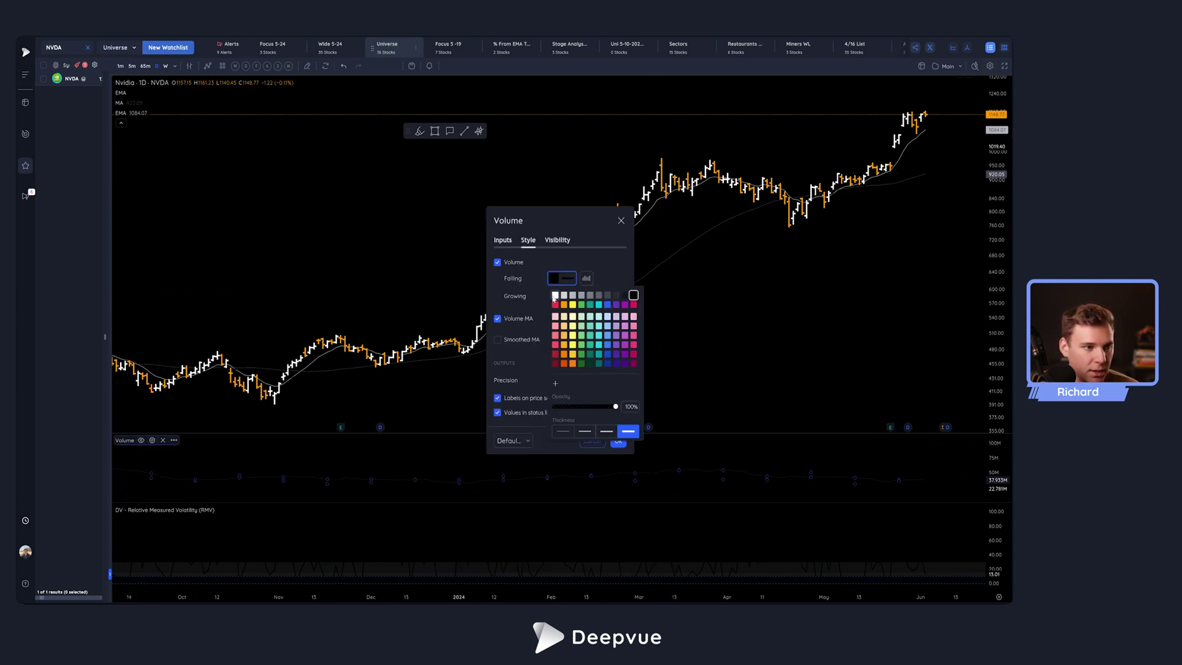
click(554, 294)
click(561, 296)
click(554, 313)
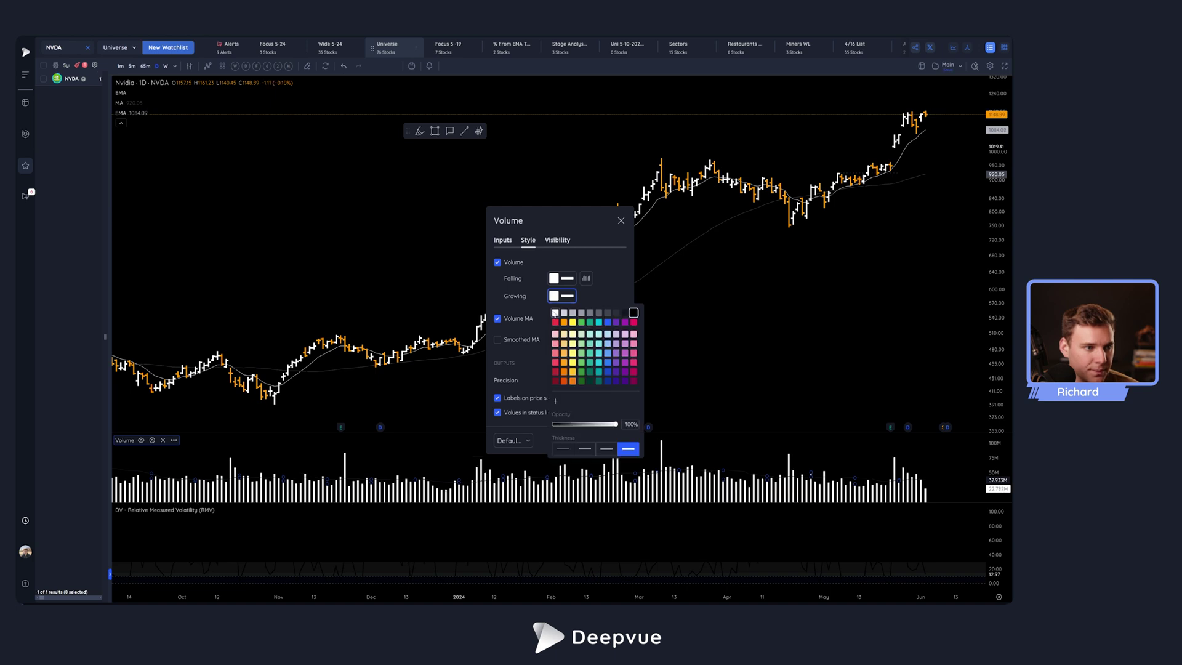
click(542, 299)
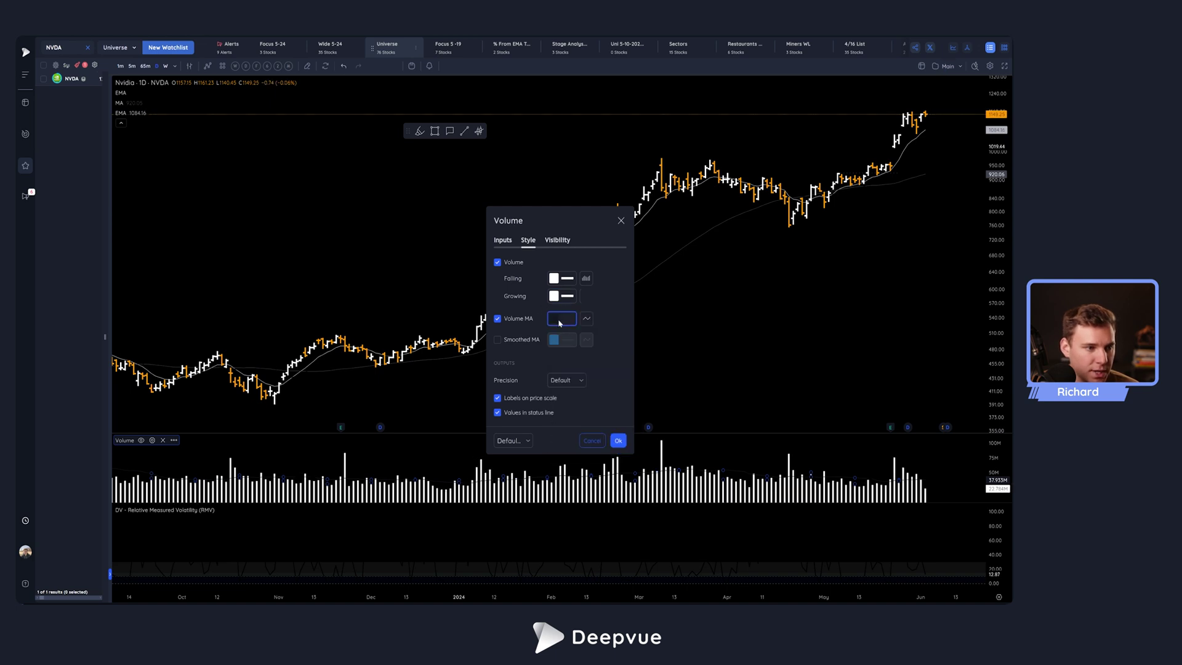
Step: Make the volume moving average an orange, thicker line and close the volume settings
click(561, 318)
click(563, 345)
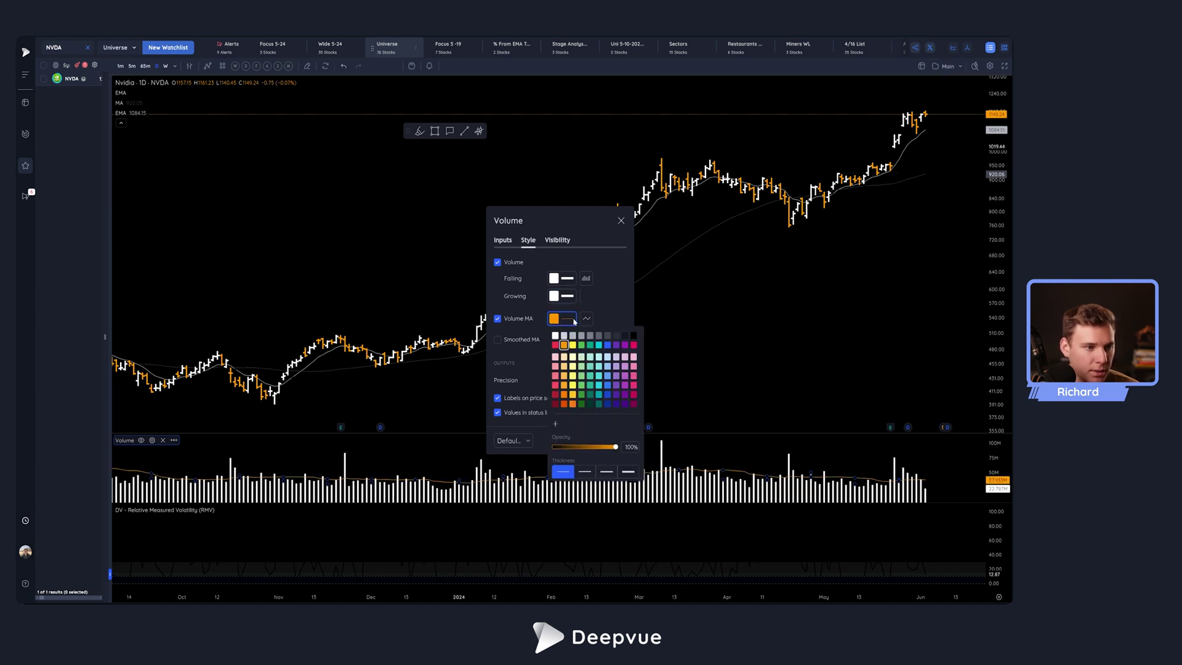
click(585, 471)
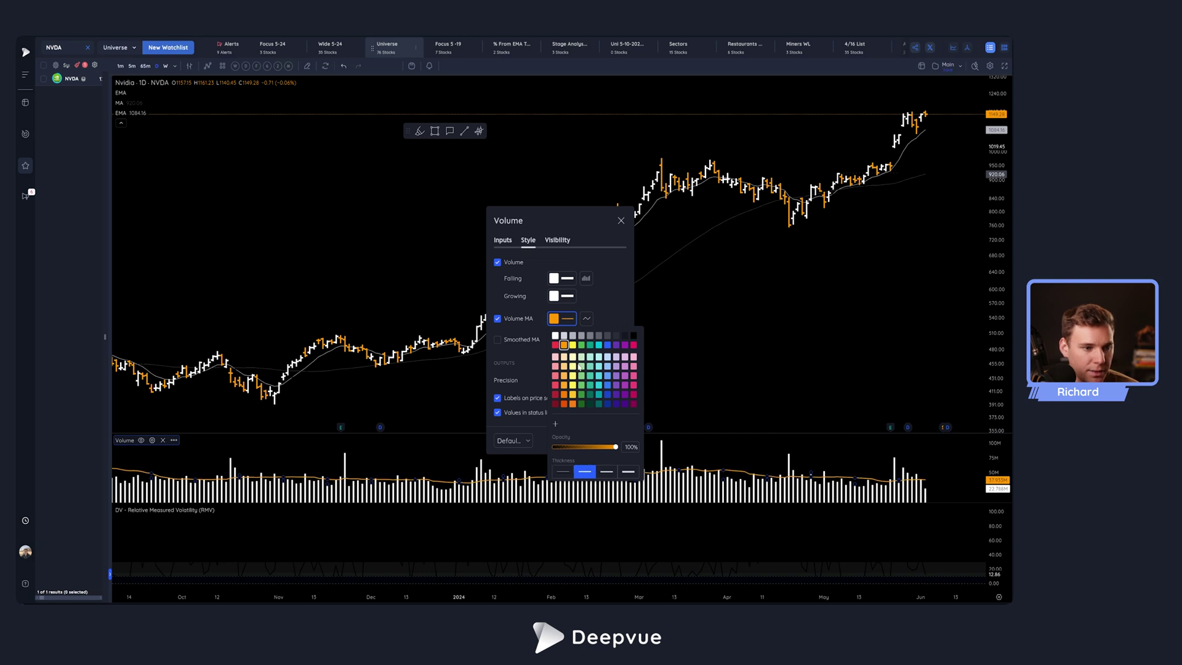
click(600, 314)
key(Escape)
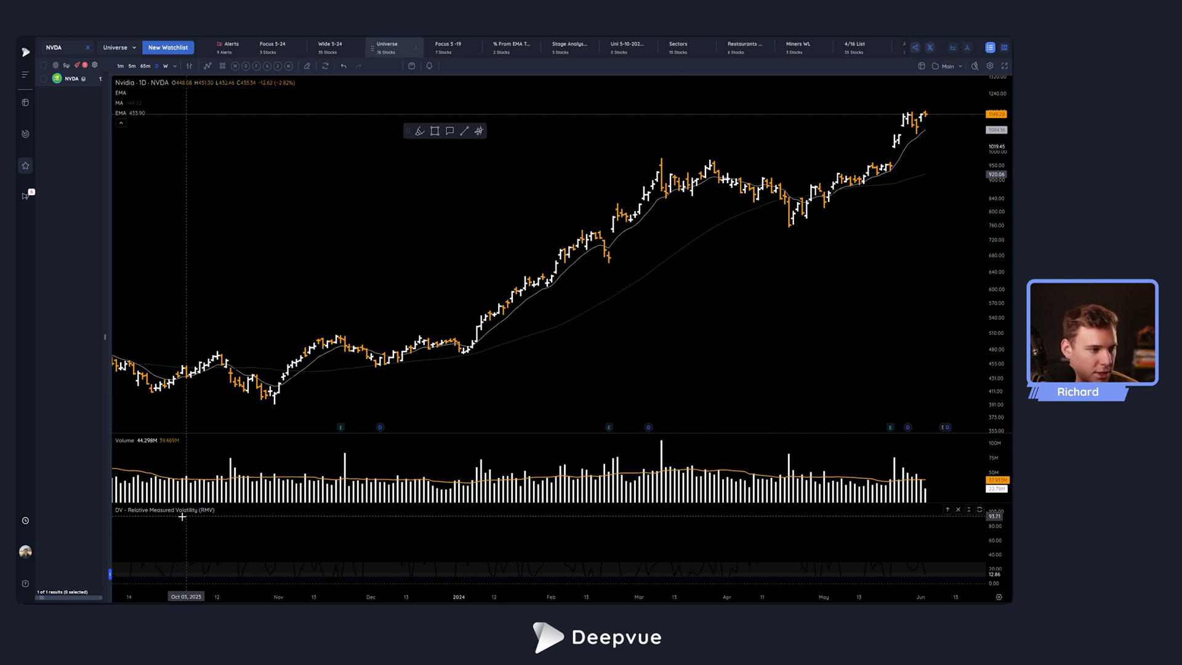
Step: Set the RMV indicator line color to white and apply with Ok
click(232, 510)
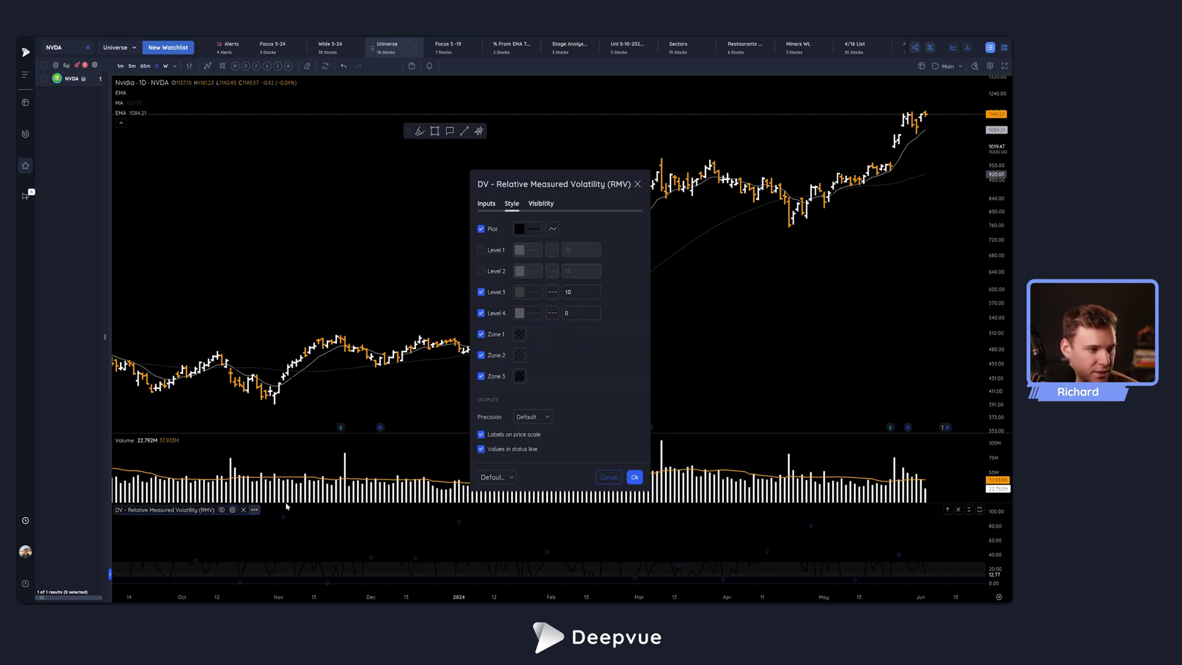
click(530, 229)
click(521, 245)
click(589, 231)
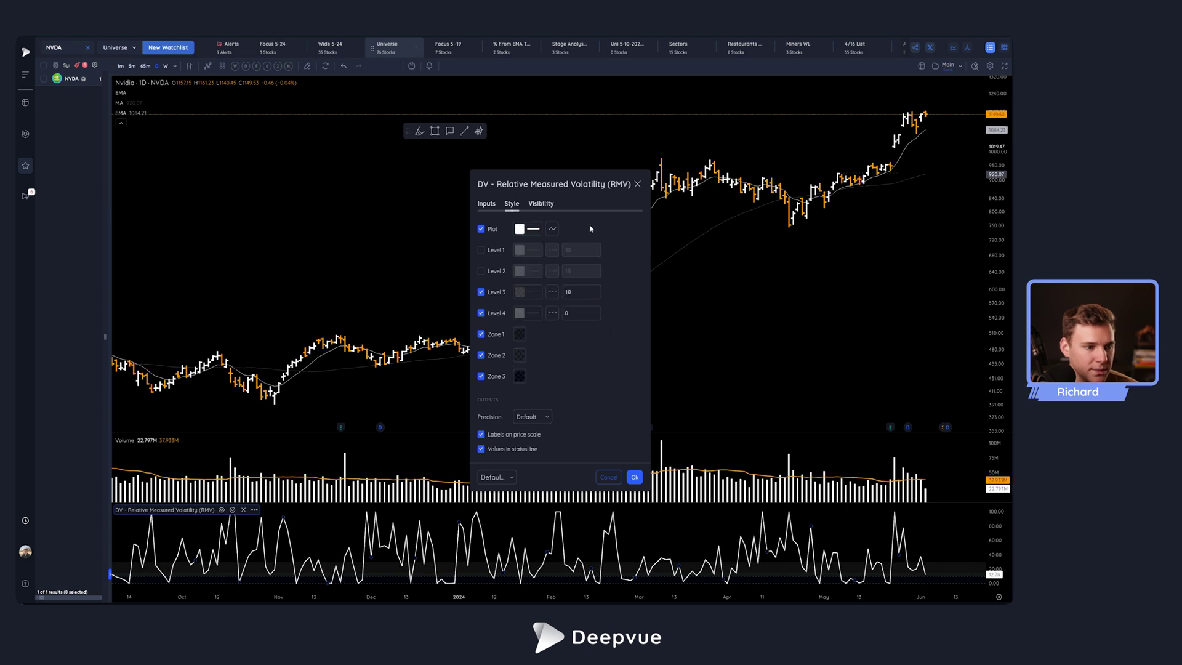
click(634, 477)
Step: Zoom out the chart and briefly view the indicator templates list
scroll(764, 337, down, 3)
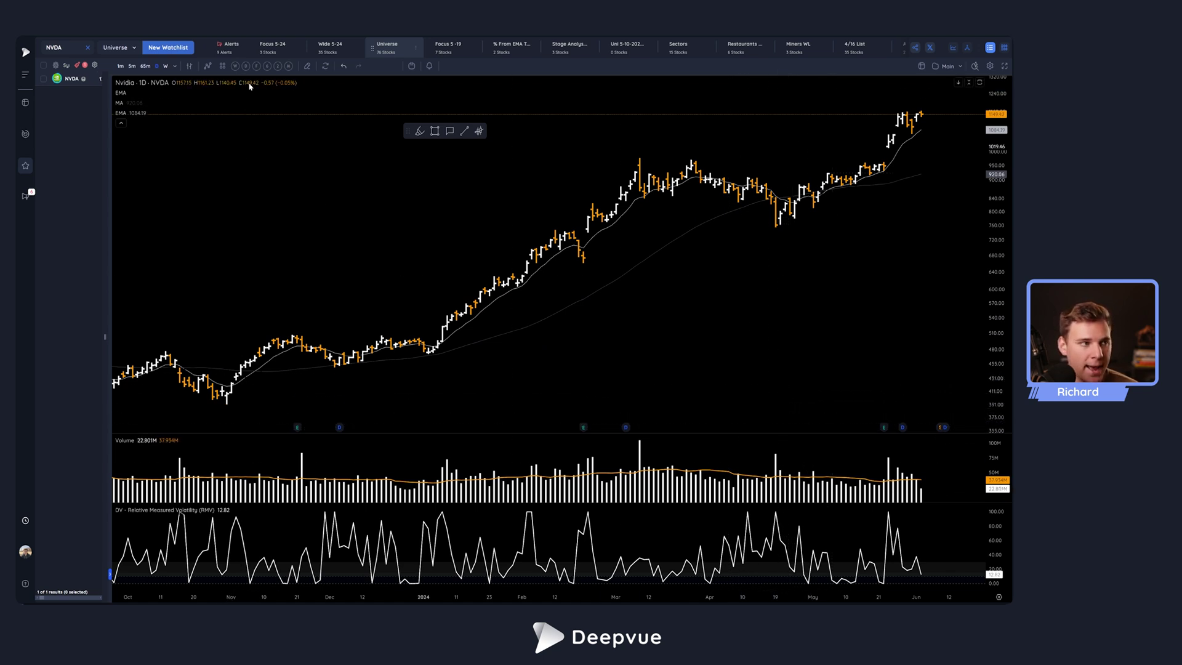
click(224, 66)
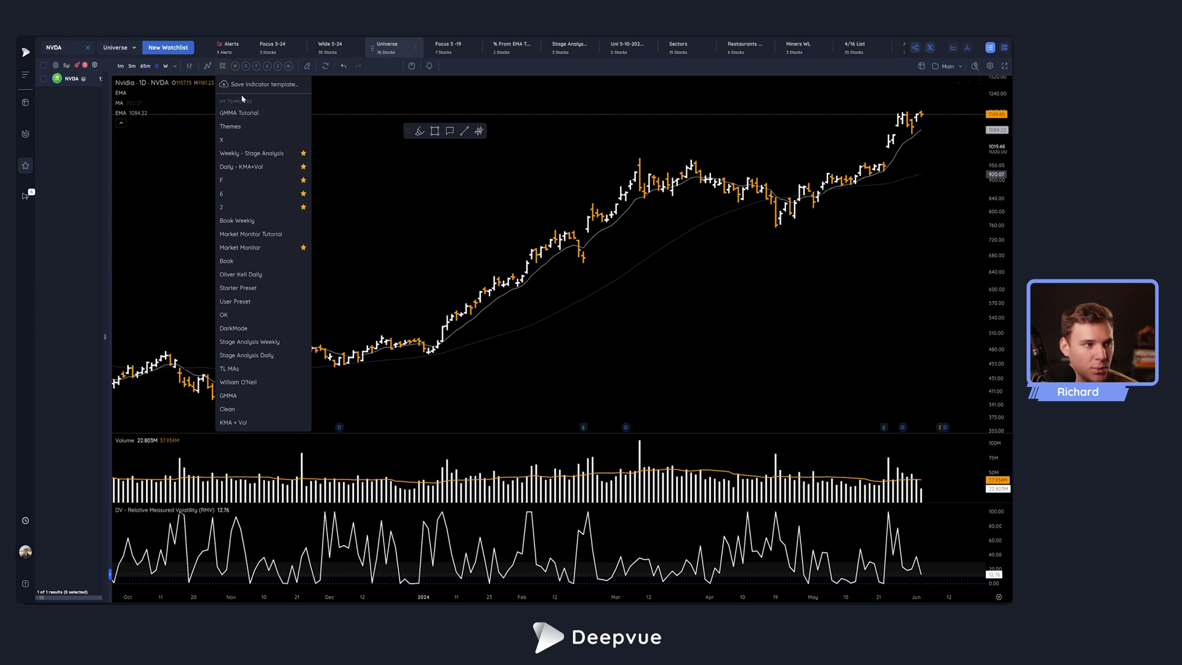
click(769, 345)
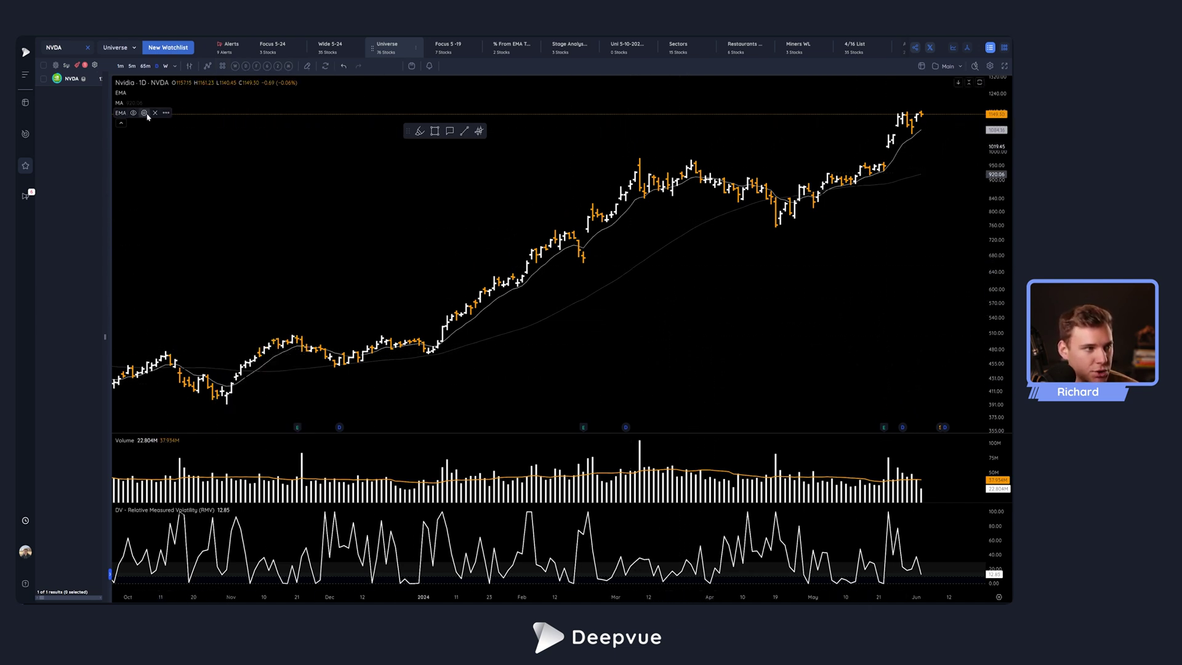
Step: Set the first EMA line color to teal
click(144, 112)
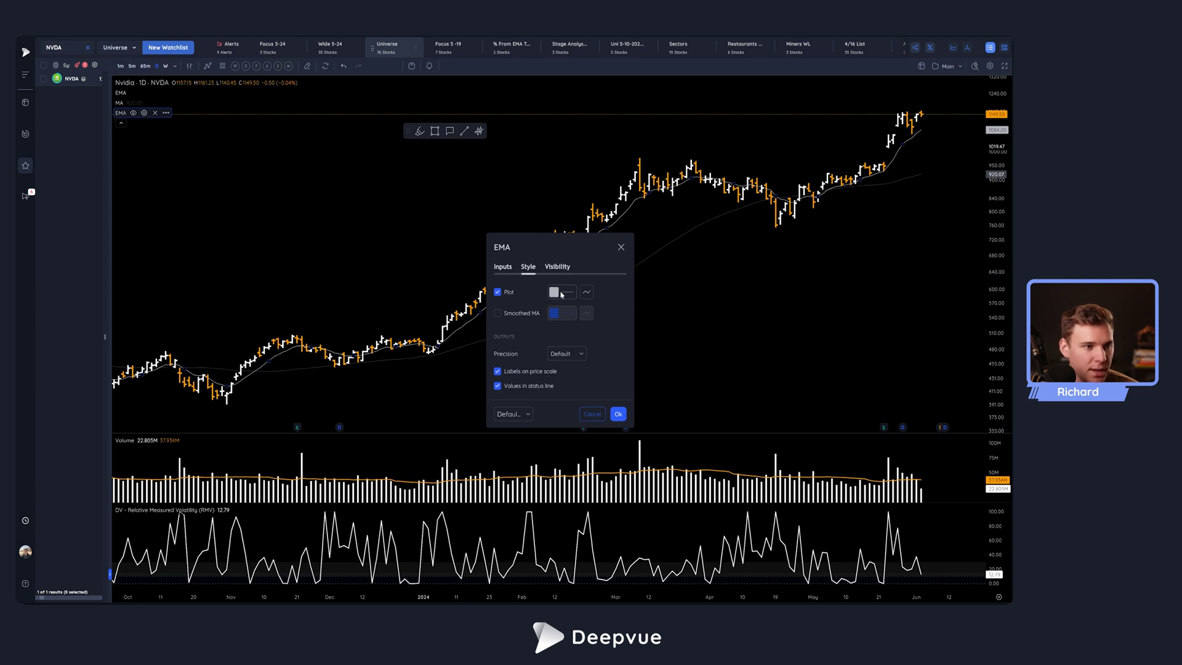
click(561, 291)
click(599, 318)
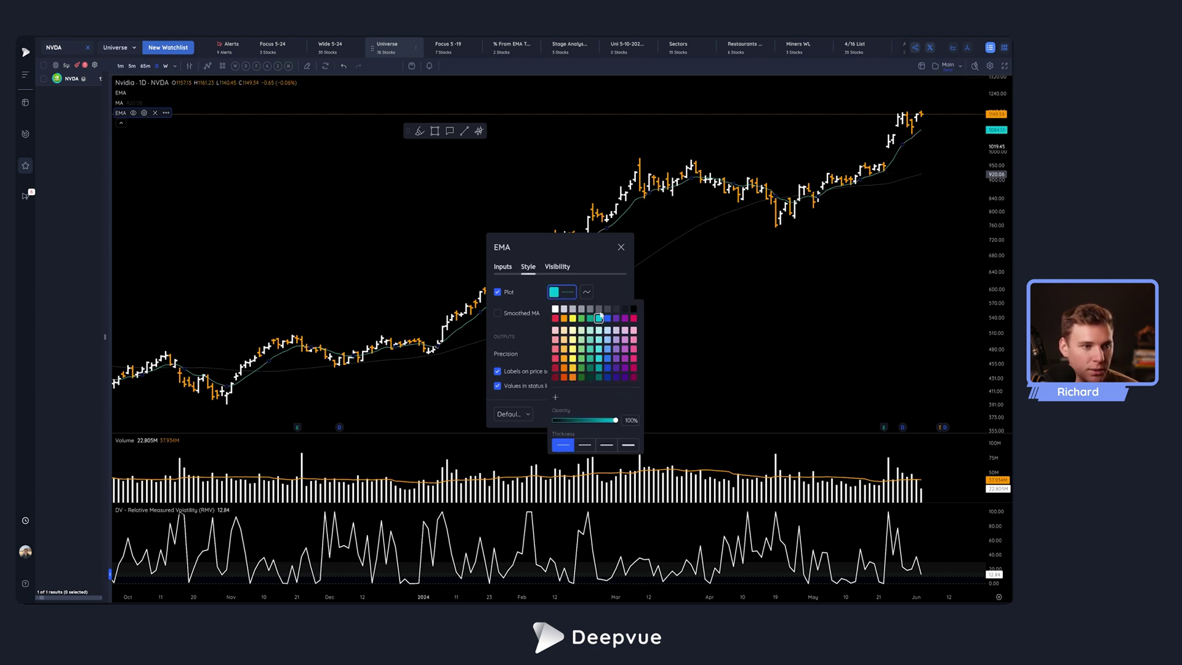
click(603, 289)
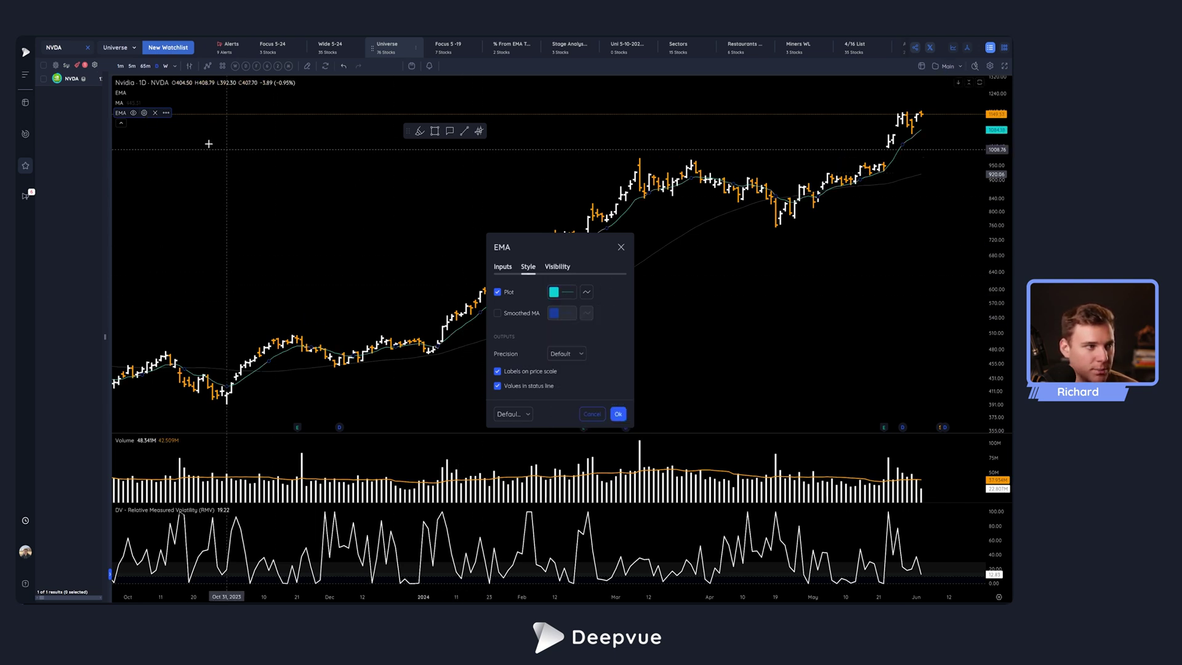
click(141, 103)
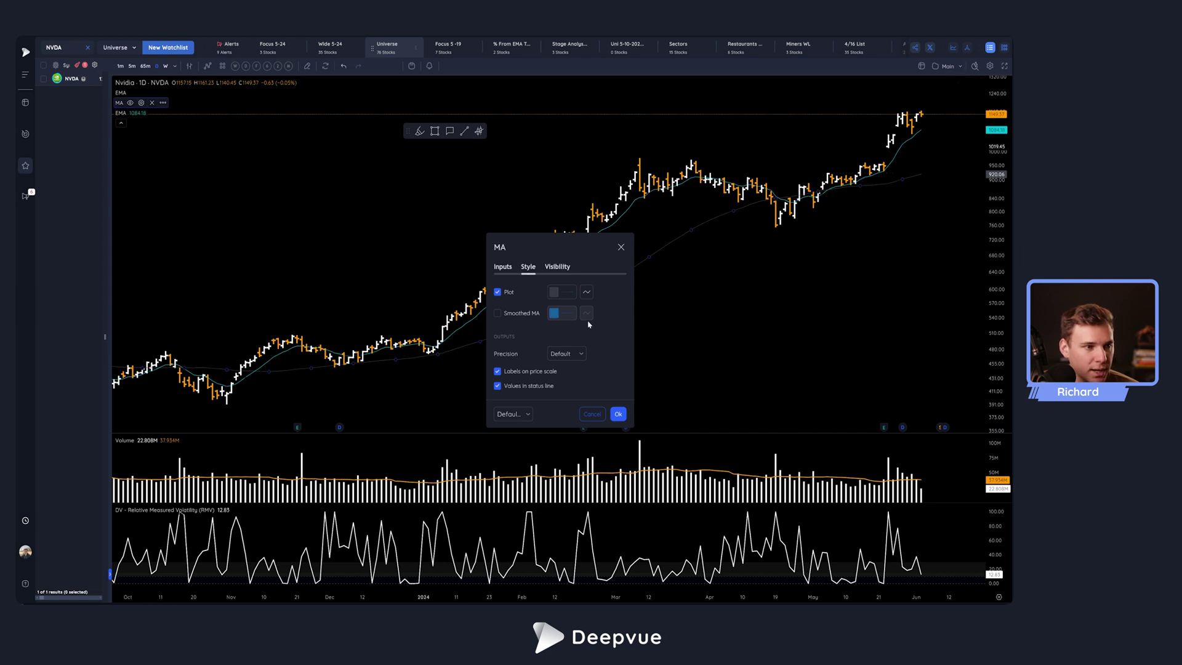
click(620, 246)
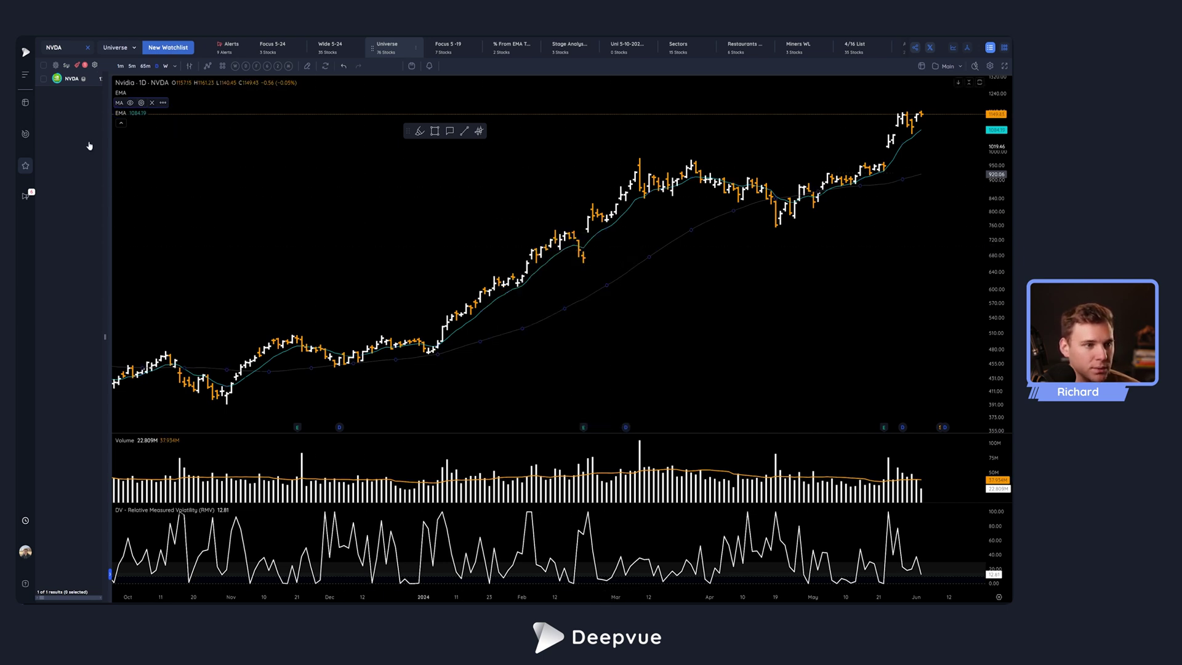
Step: Set the other EMA line color to green
click(144, 92)
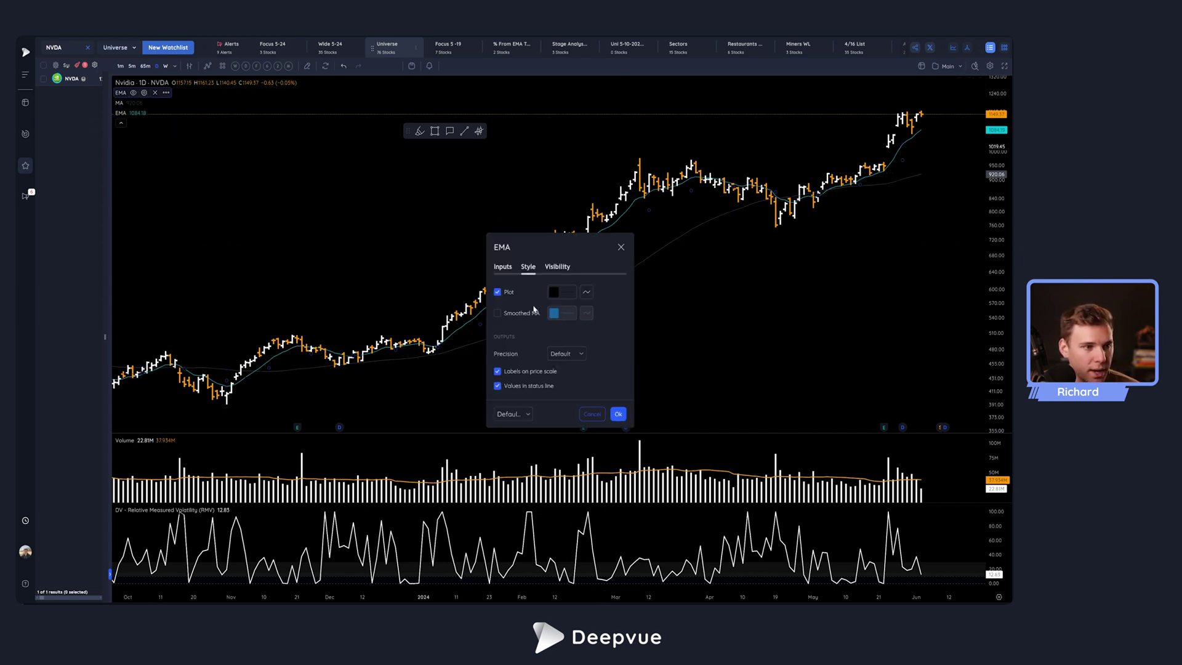
click(560, 292)
click(581, 319)
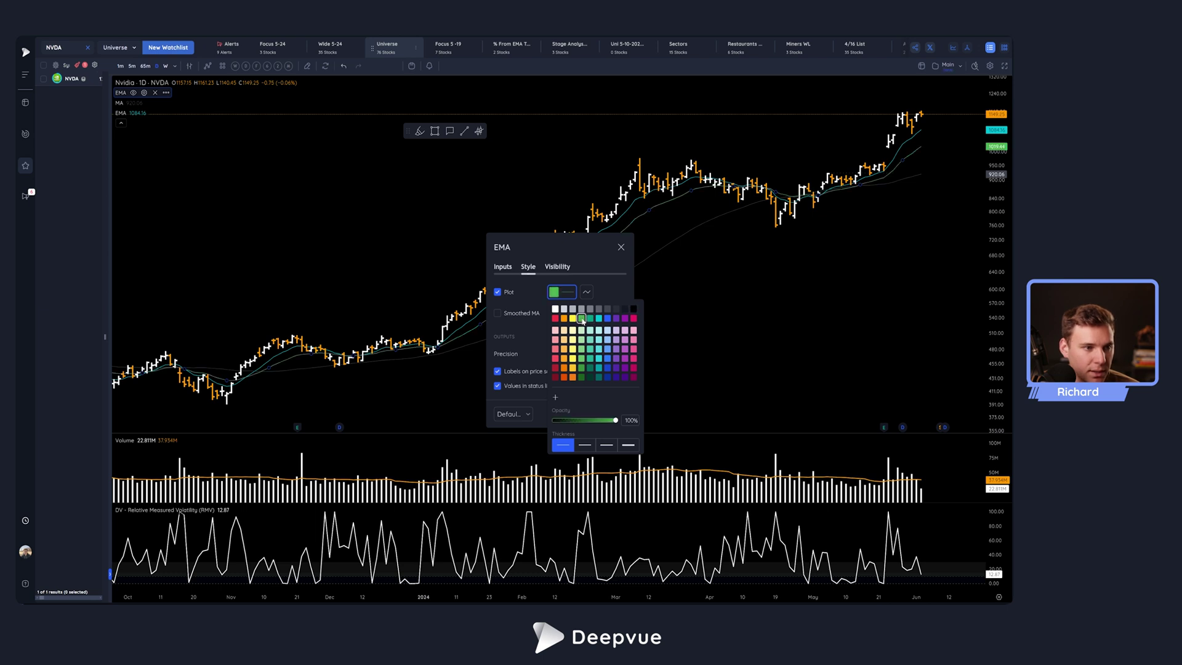
click(621, 247)
Step: Set the MA line color to red
click(141, 102)
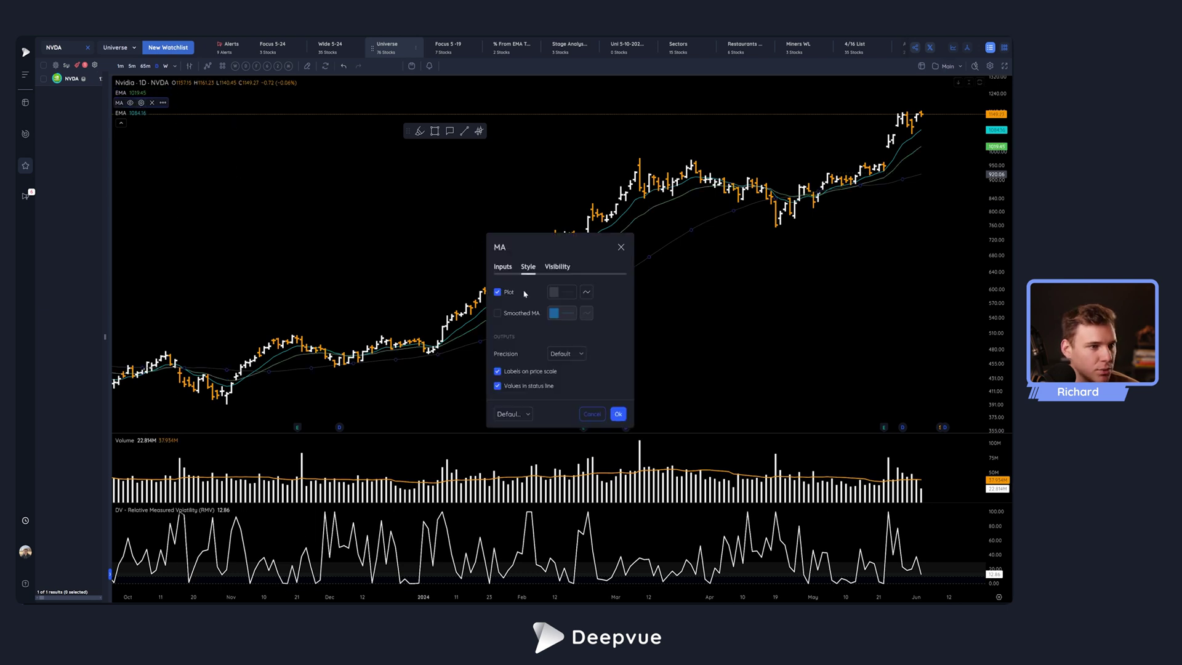
click(553, 293)
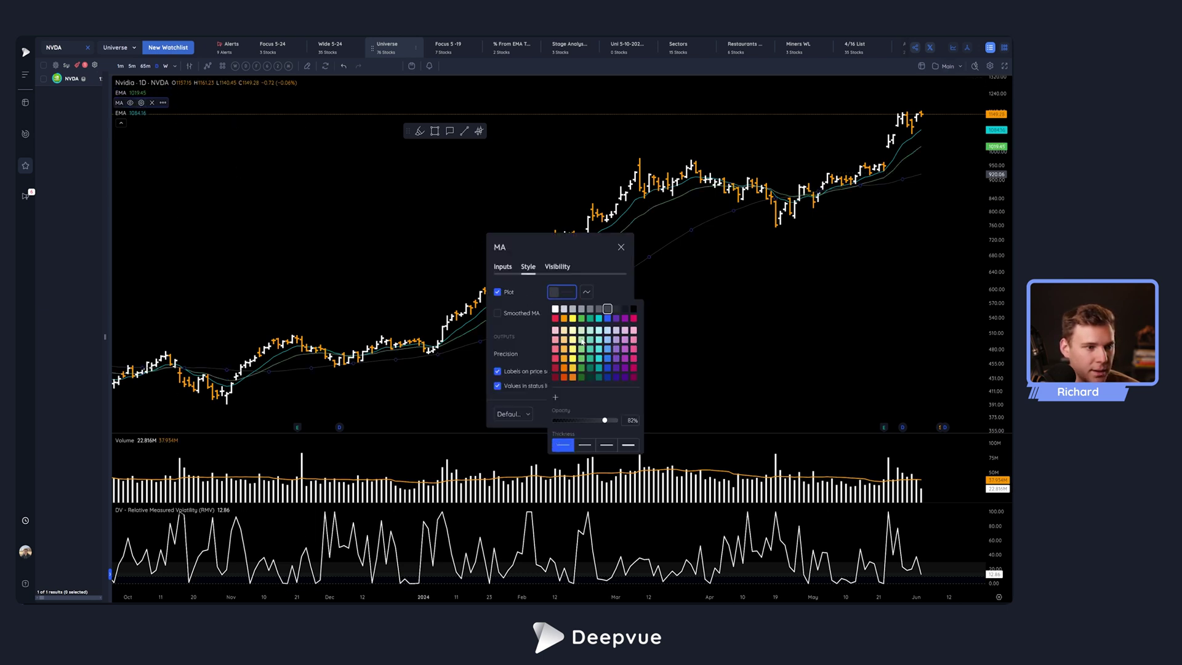
click(555, 318)
click(594, 278)
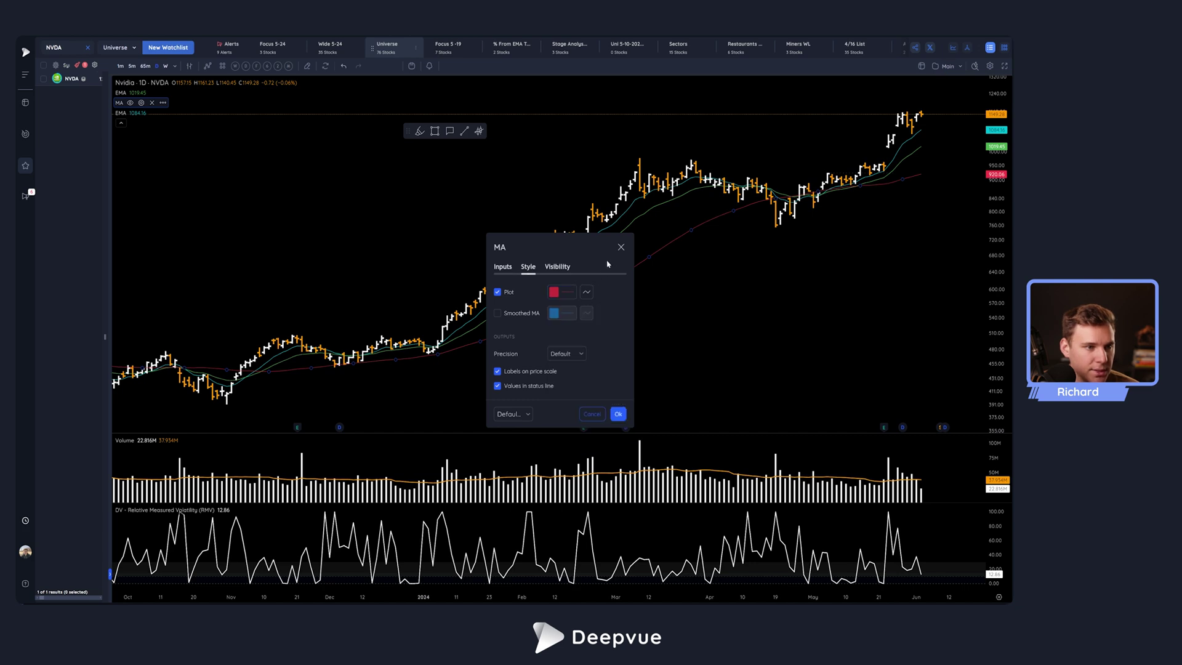
click(621, 247)
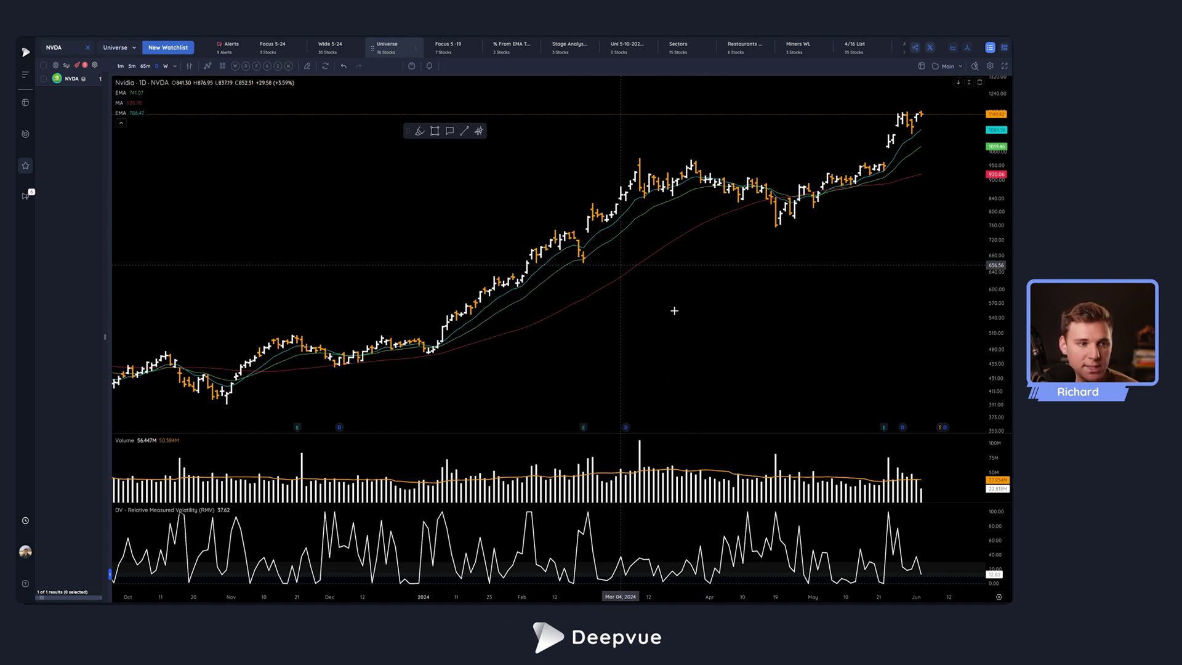
Step: Clear the NVDA watchlist search and widen the watchlist to show RMV, %Change and Run Rate columns
scroll(669, 348, down, 2)
scroll(666, 354, up, 1)
scroll(666, 353, up, 2)
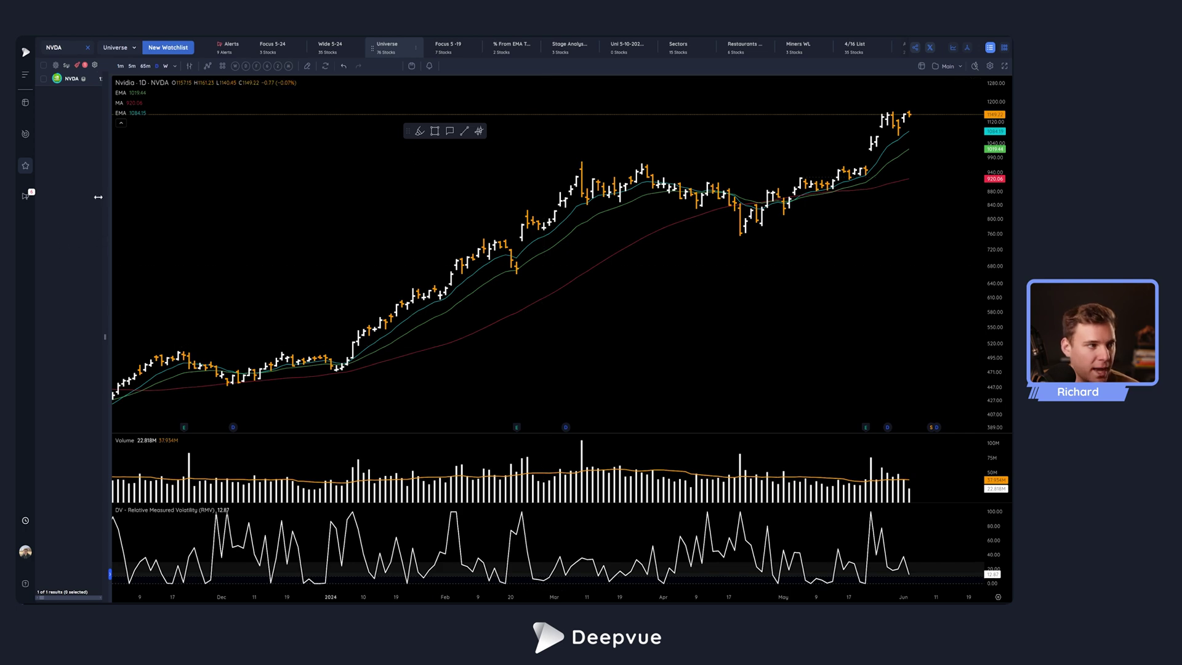
click(88, 48)
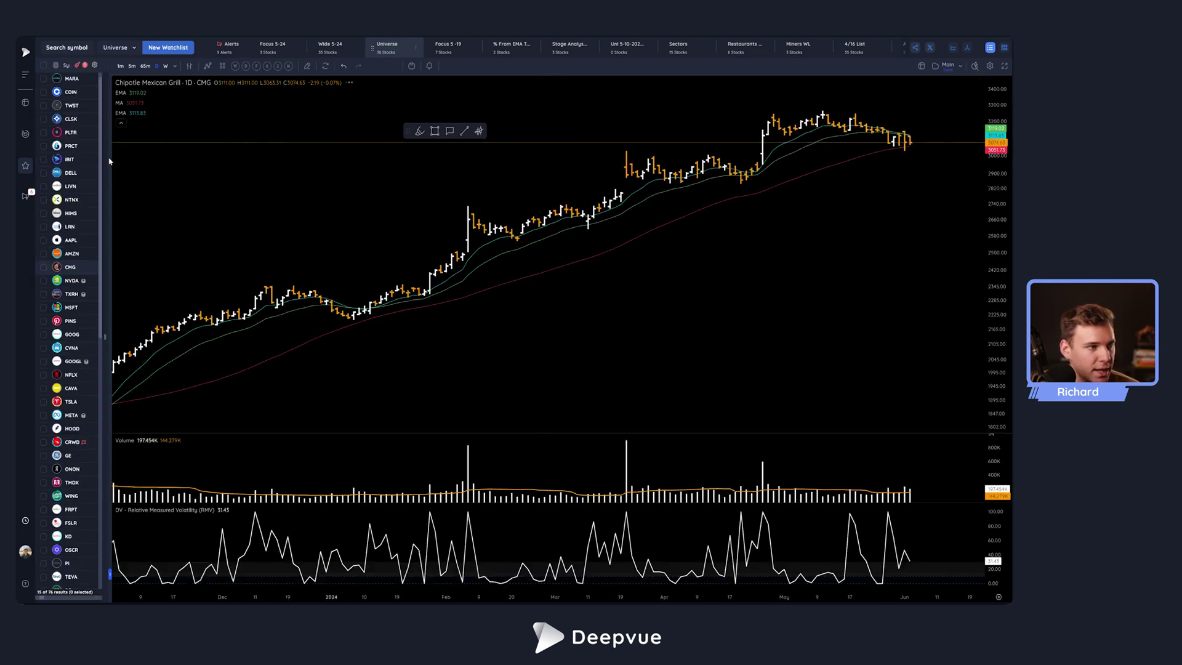
drag(106, 163, 278, 185)
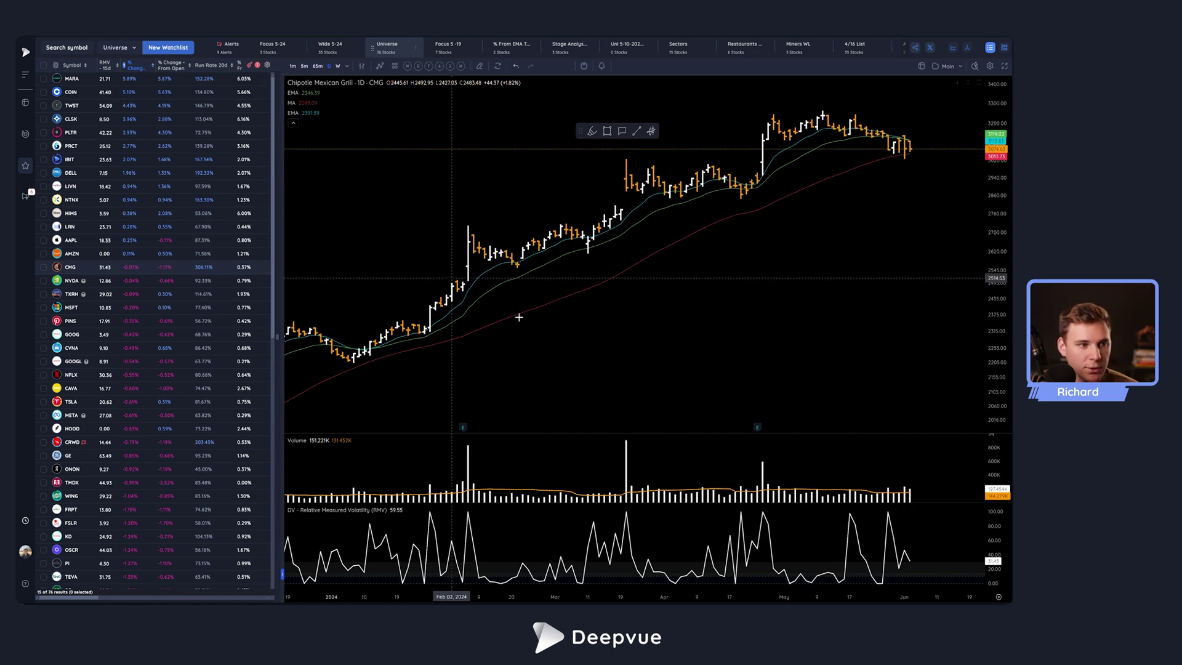
scroll(561, 345, down, 3)
scroll(561, 345, up, 2)
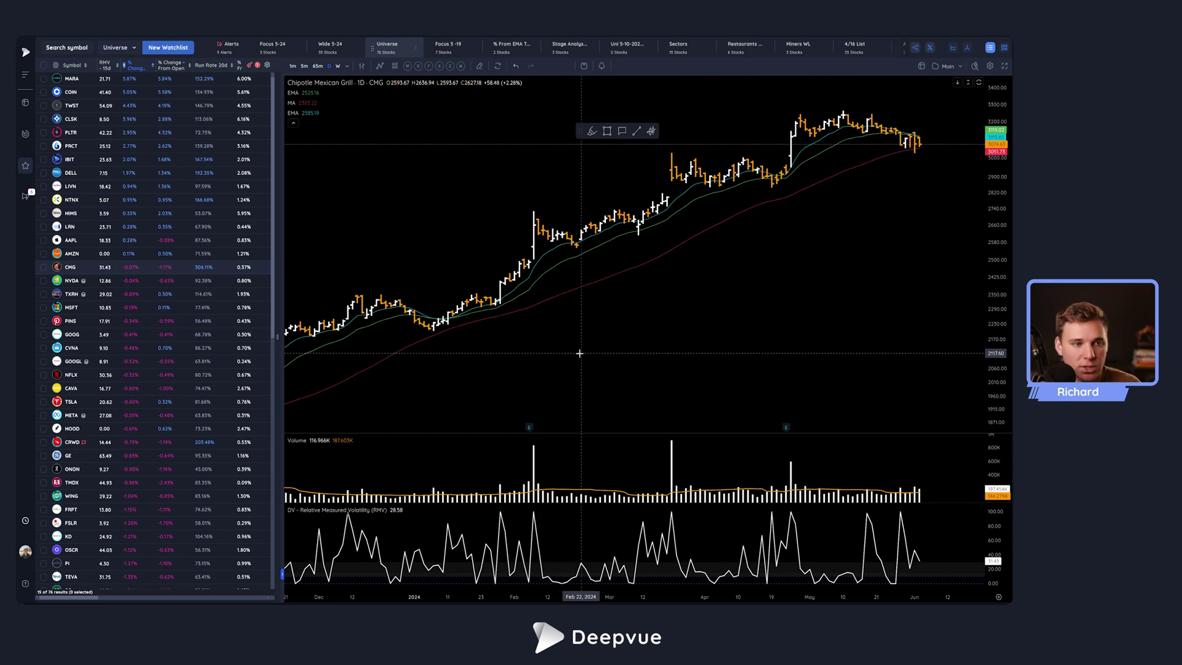
Step: Switch Deepvue to the light theme and accept resetting the CMG chart to light defaults
click(25, 552)
click(94, 537)
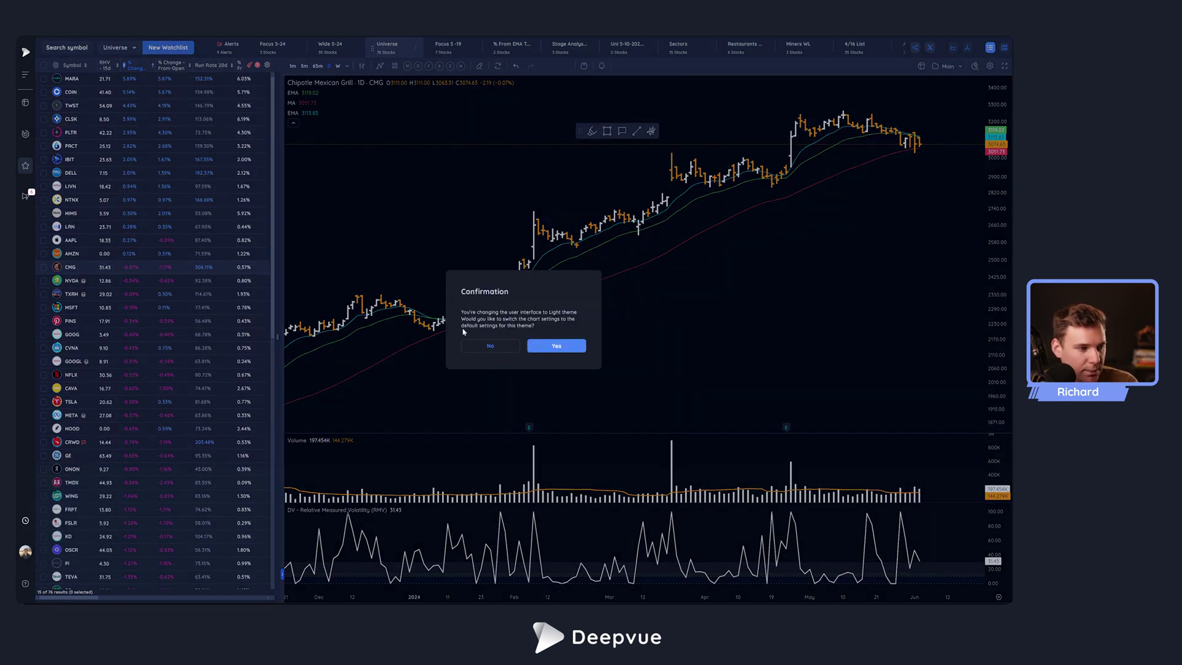
click(541, 346)
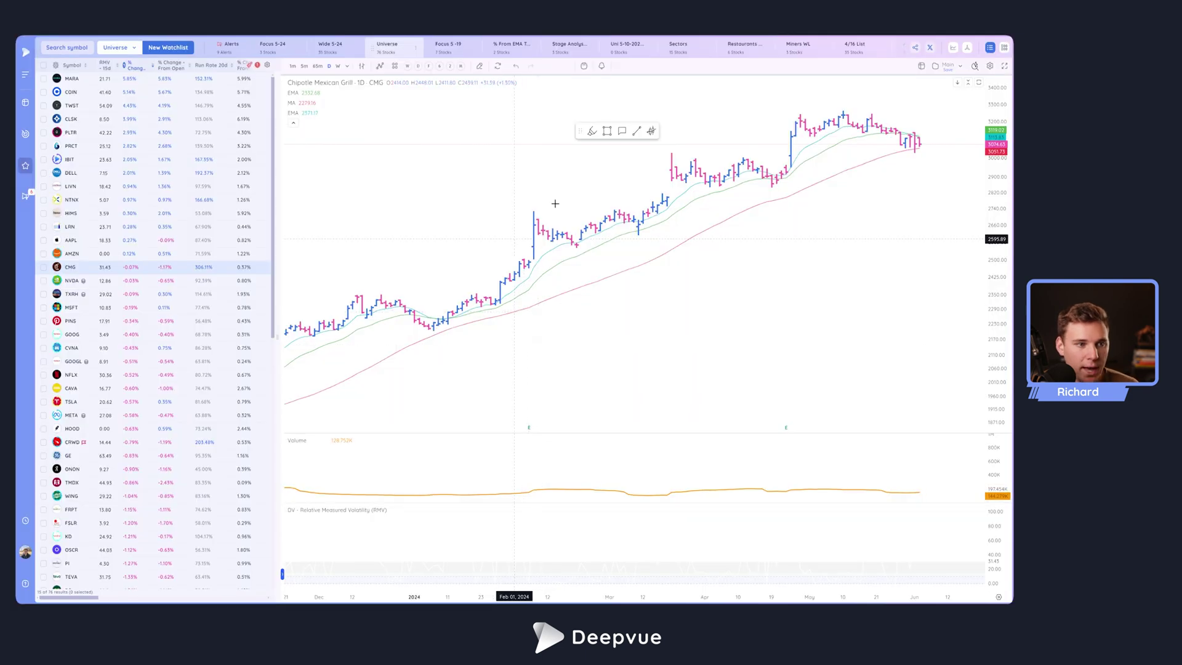
scroll(770, 345, down, 4)
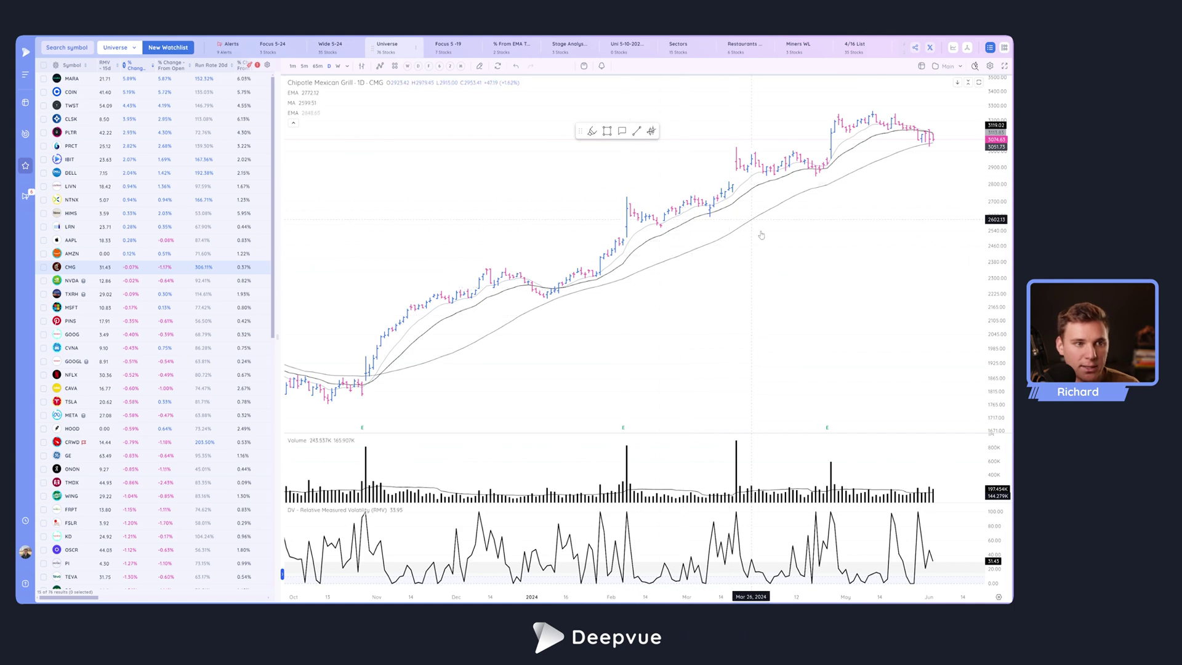
scroll(713, 281, down, 3)
scroll(713, 281, up, 3)
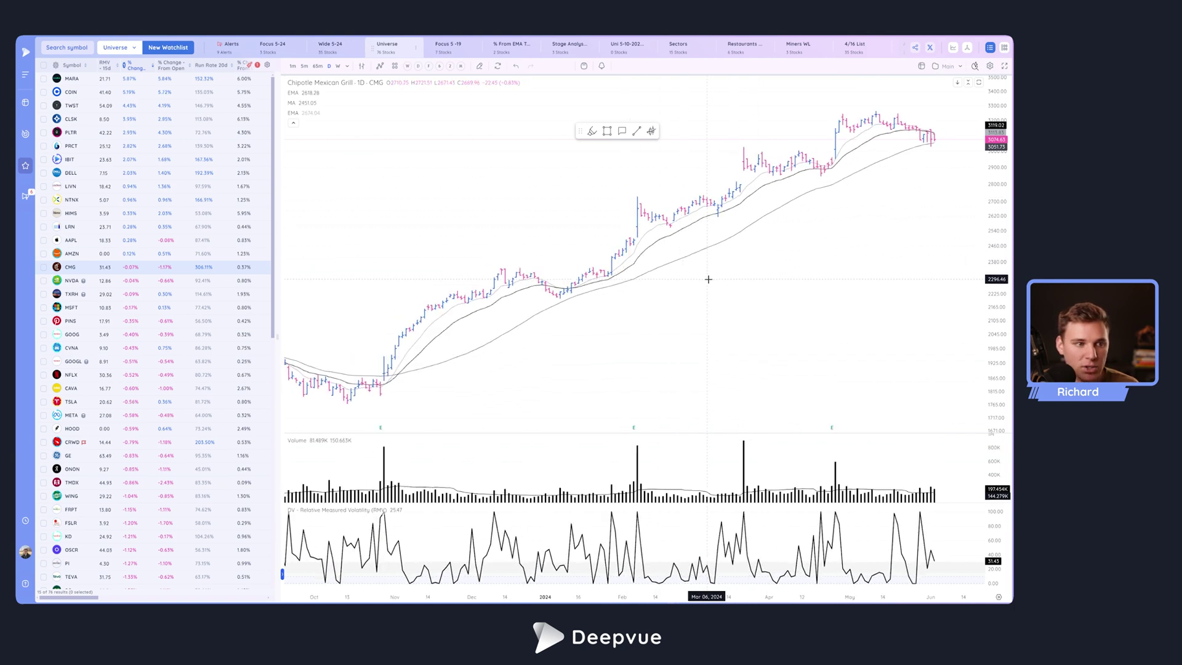